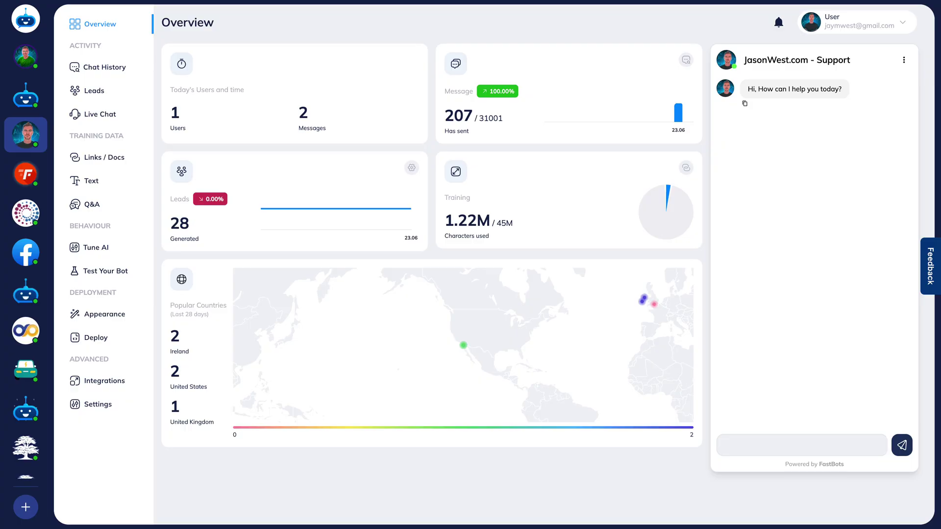
Step: Turn on Lead Collection under Appearance and review the 'Get in touch' form shown after 2 messages
left_click(152, 316)
scroll(473, 171, "down", 2)
scroll(473, 172, "down", 3)
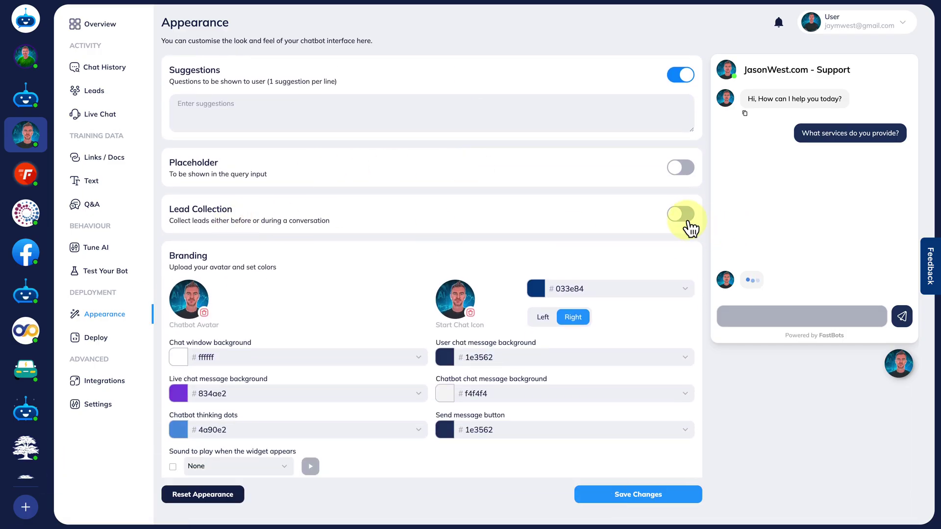
left_click(686, 220)
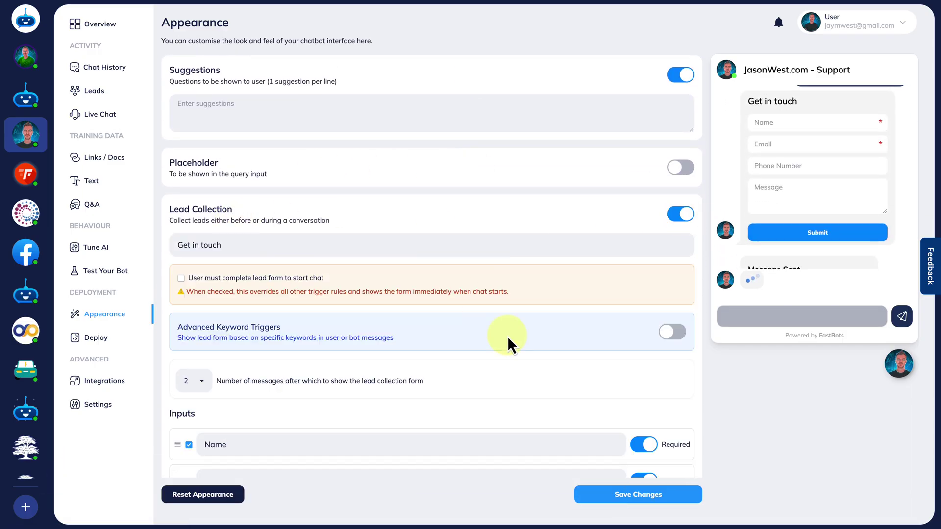
scroll(507, 336, "down", 5)
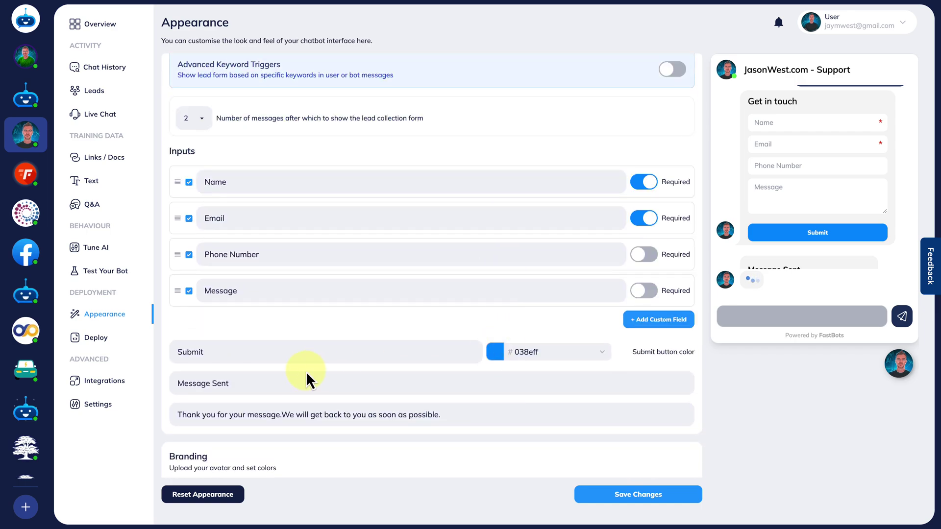
scroll(440, 440, "down", 1)
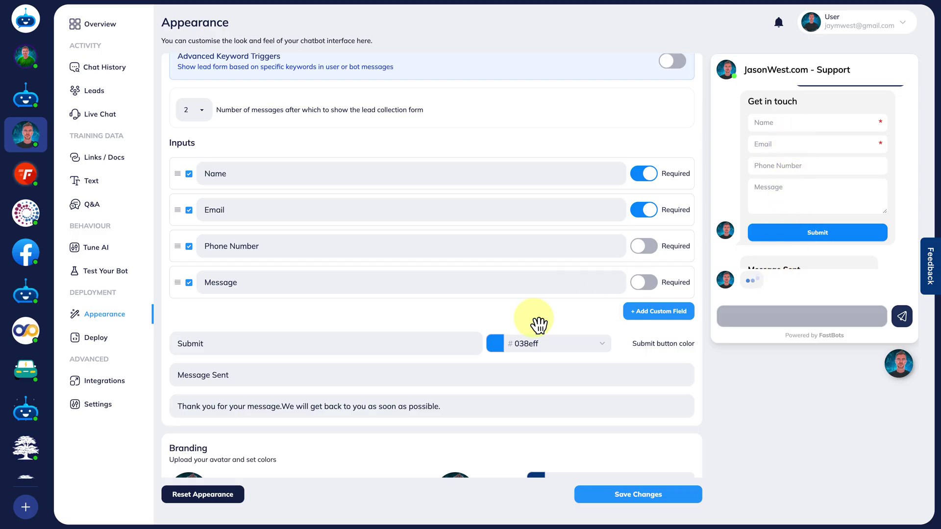
scroll(520, 376, "up", 3)
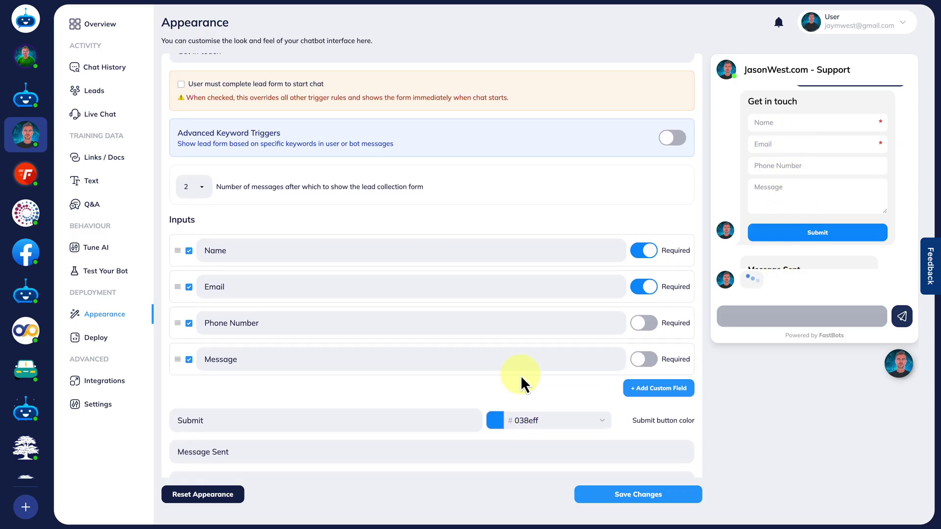
scroll(521, 375, "up", 5)
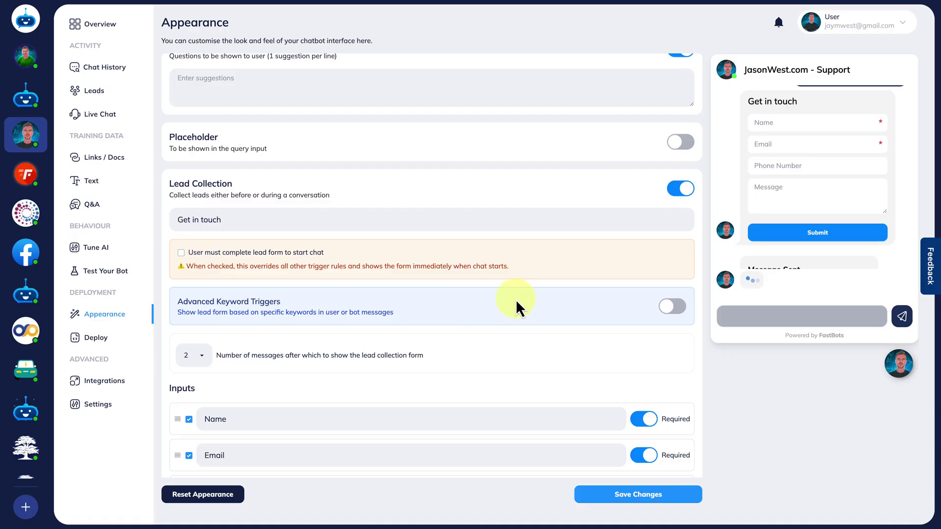
Step: Enable Advanced Keyword Triggers and add 'quote' as the first trigger keyword
left_click(678, 309)
scroll(598, 287, "down", 5)
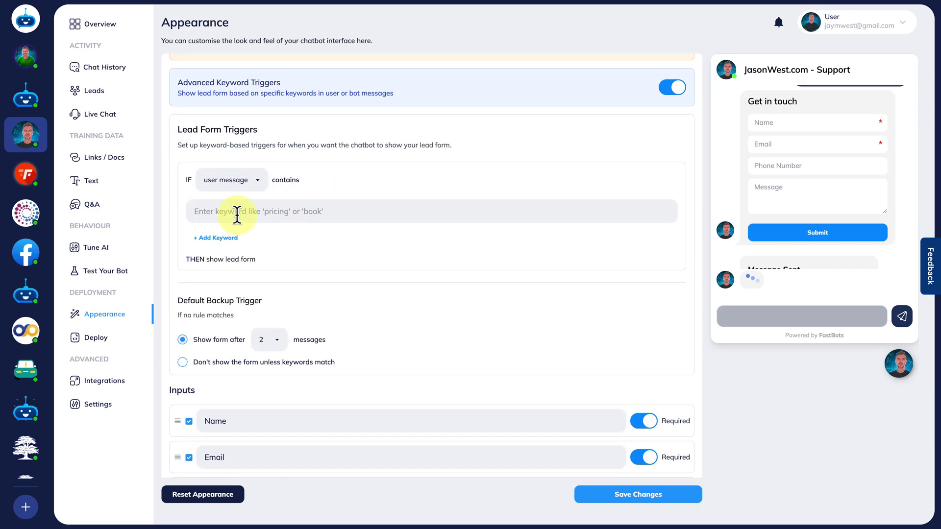
left_click(304, 211)
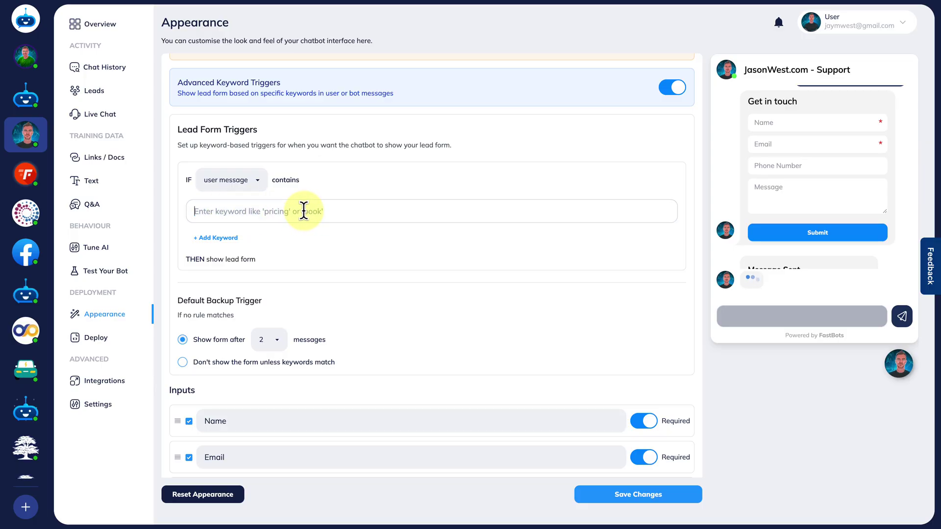
type("quote")
left_click(384, 257)
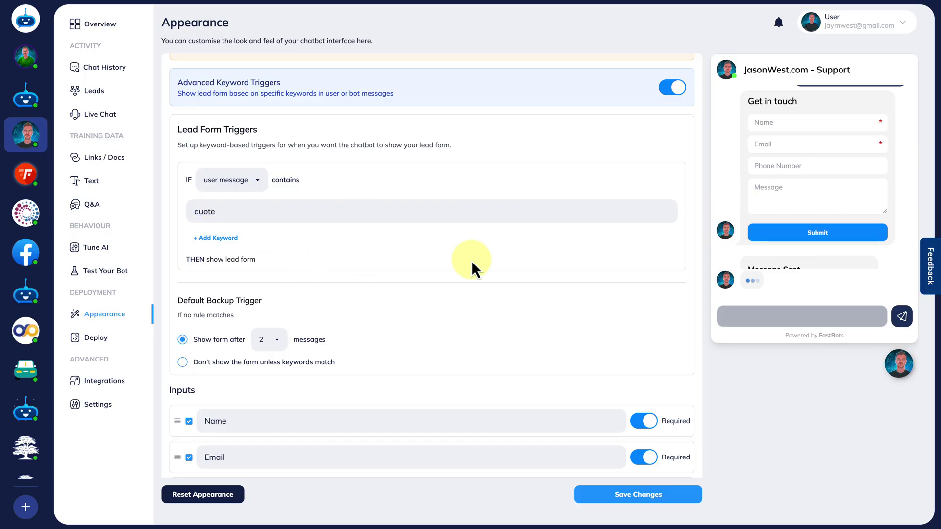
Step: Add 'book' as a second keyword and set the trigger to watch bot messages
scroll(473, 264, "down", 1)
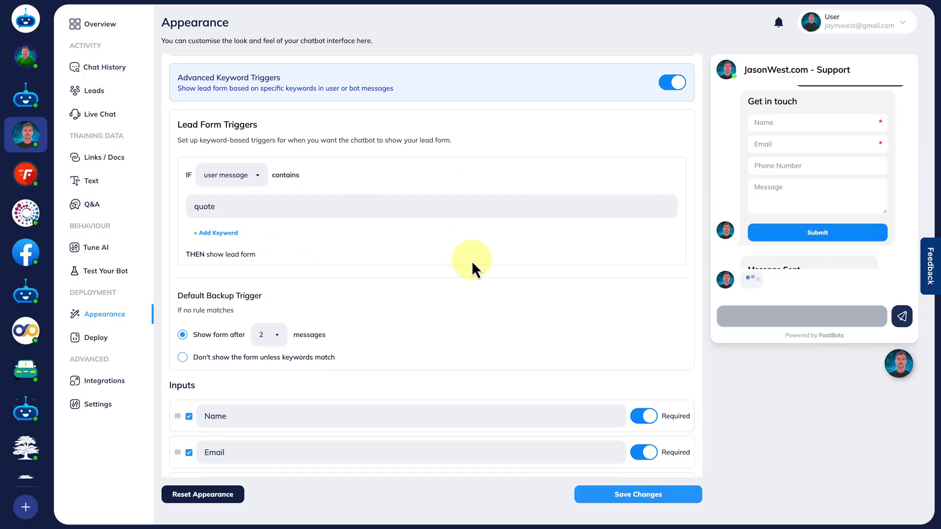
left_click(237, 234)
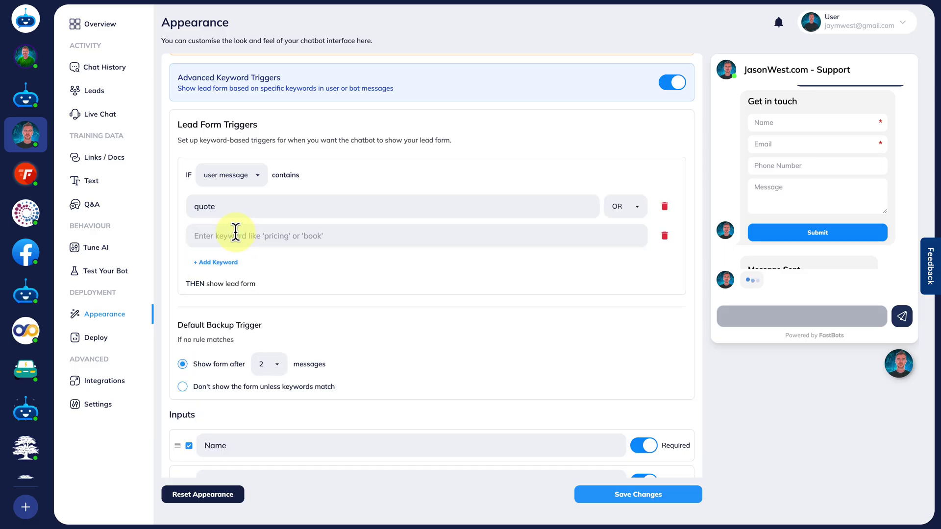
left_click(257, 178)
left_click(241, 188)
left_click(236, 239)
type("book")
left_click(306, 281)
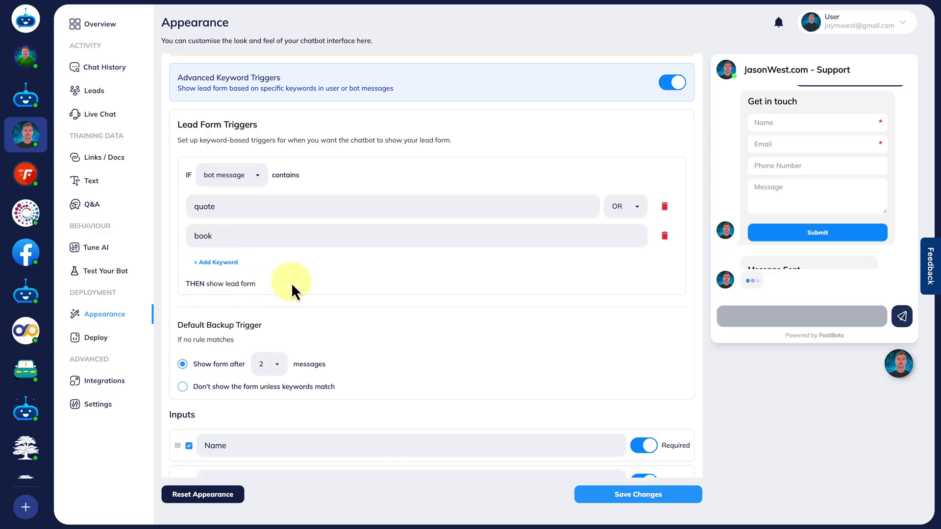
left_click(258, 178)
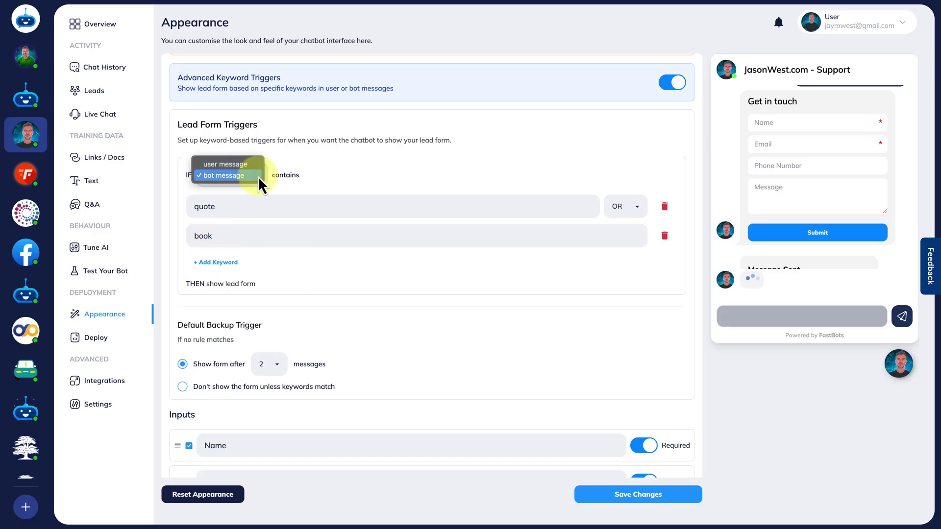
left_click(250, 168)
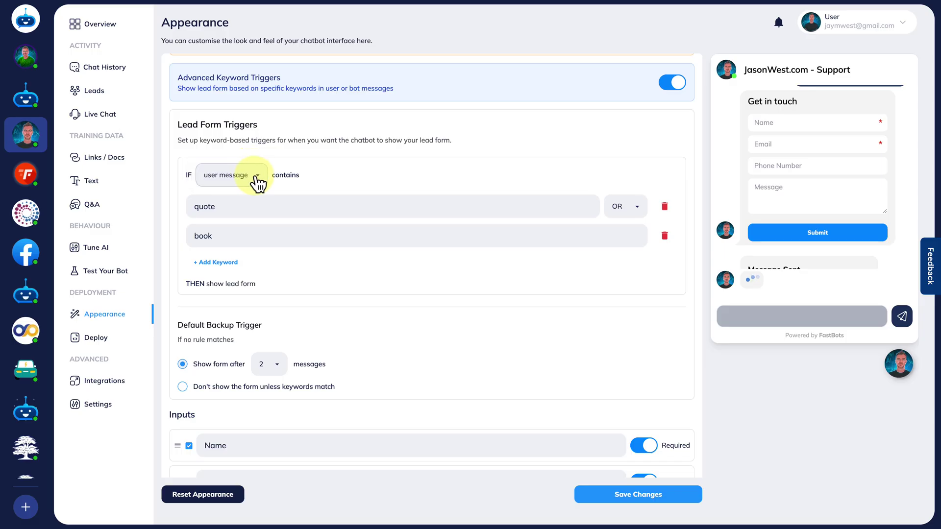
left_click(255, 178)
left_click(244, 187)
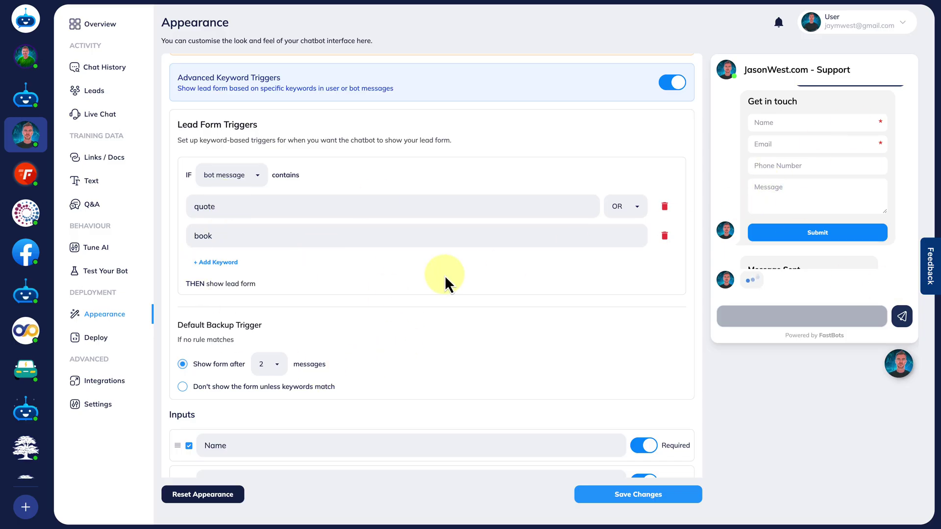
left_click_drag(190, 207, 238, 207)
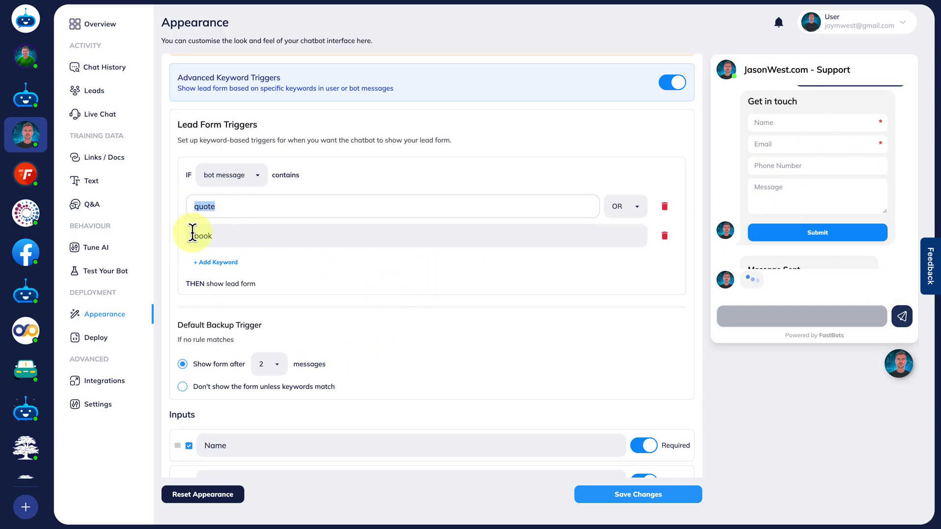
left_click_drag(193, 234, 257, 236)
left_click(526, 285)
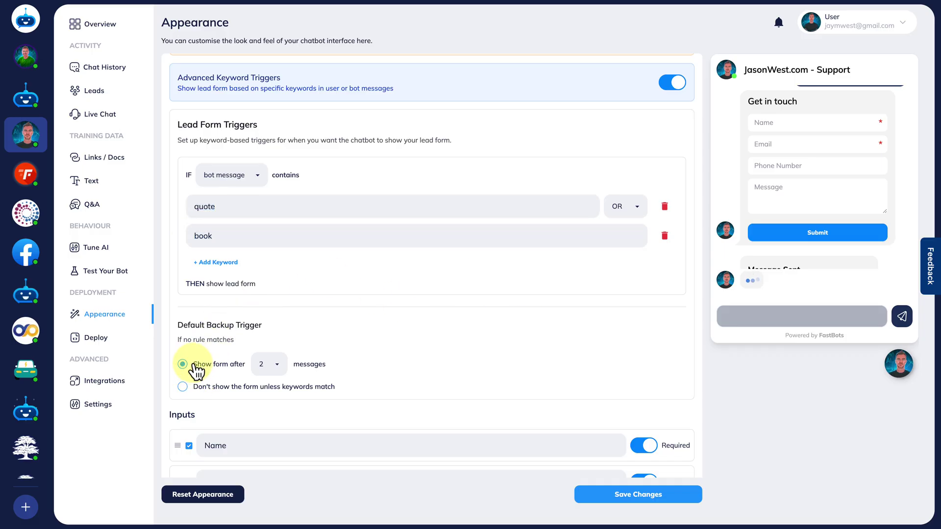
Step: Change the fallback from 8 messages to 'Don't show the form unless keywords match'
left_click(269, 365)
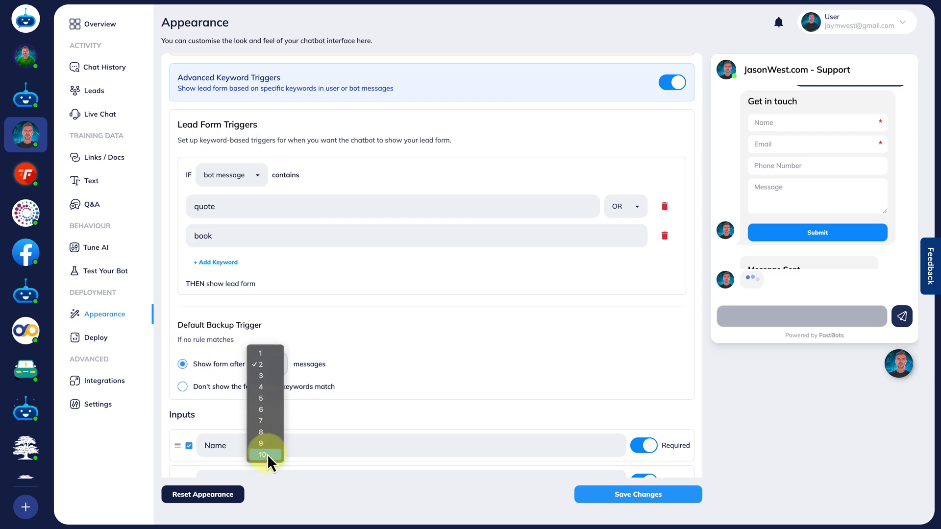
left_click(267, 433)
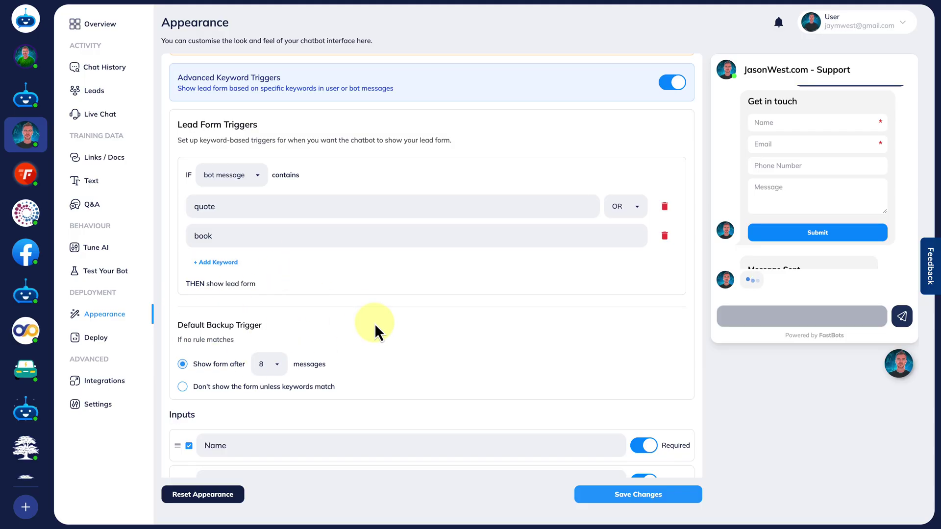
left_click(181, 388)
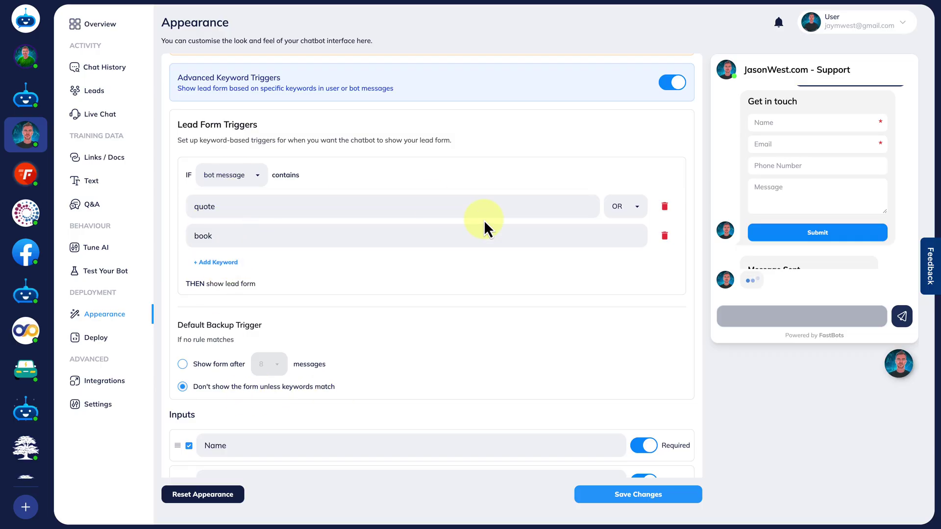
Step: Switch the keyword condition from OR to AND and watch user messages
left_click(635, 206)
left_click(629, 195)
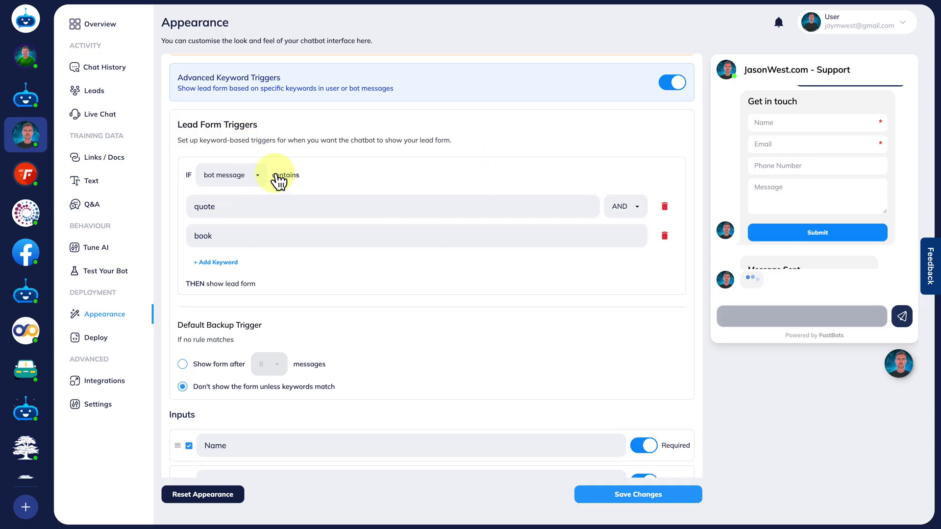
left_click(233, 177)
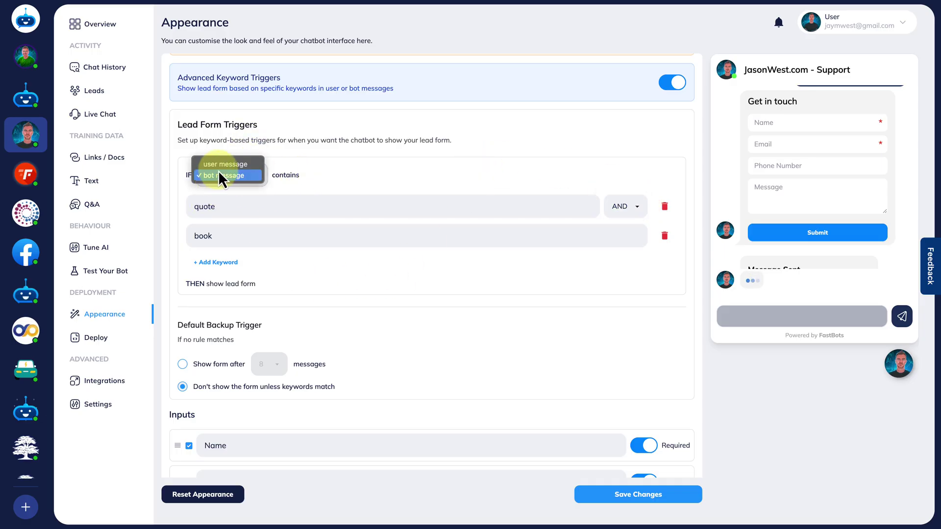
left_click(218, 167)
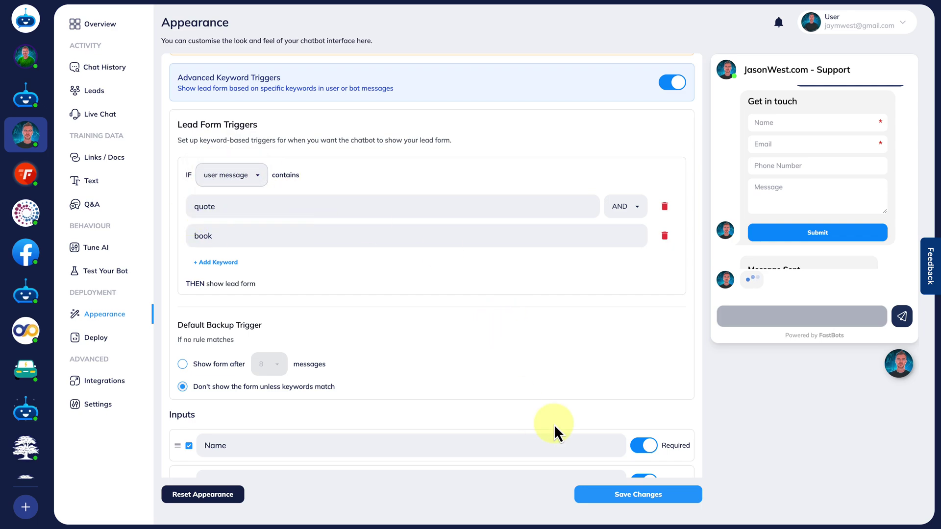
Step: Delete the 'book' keyword and save the lead form settings
scroll(554, 426, "down", 5)
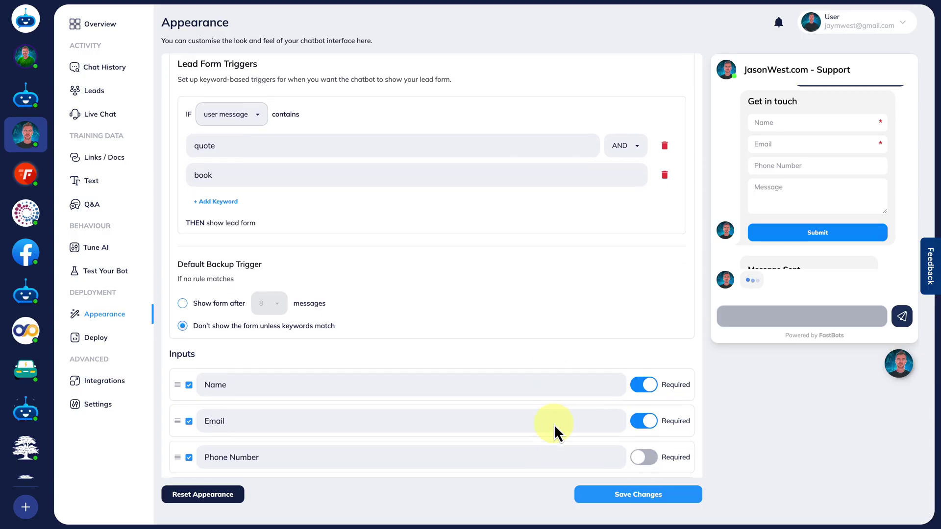
scroll(554, 424, "up", 3)
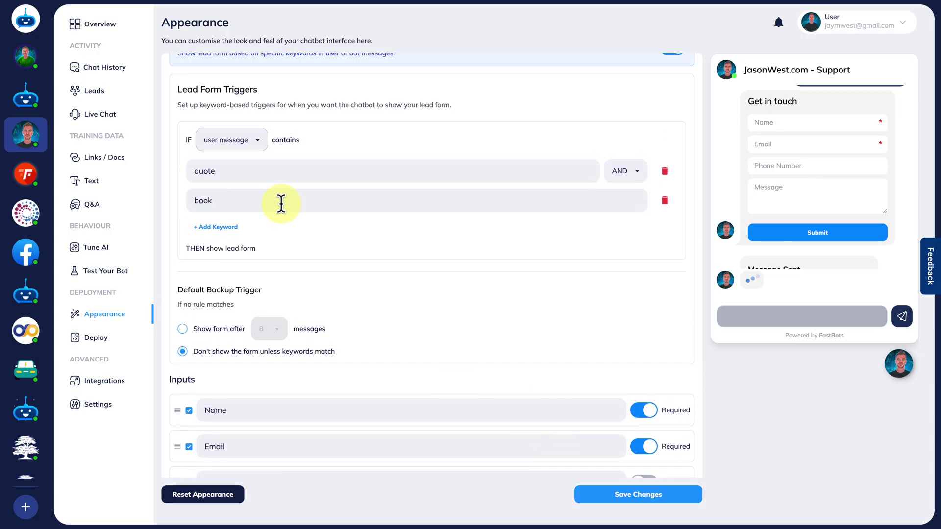
left_click(663, 199)
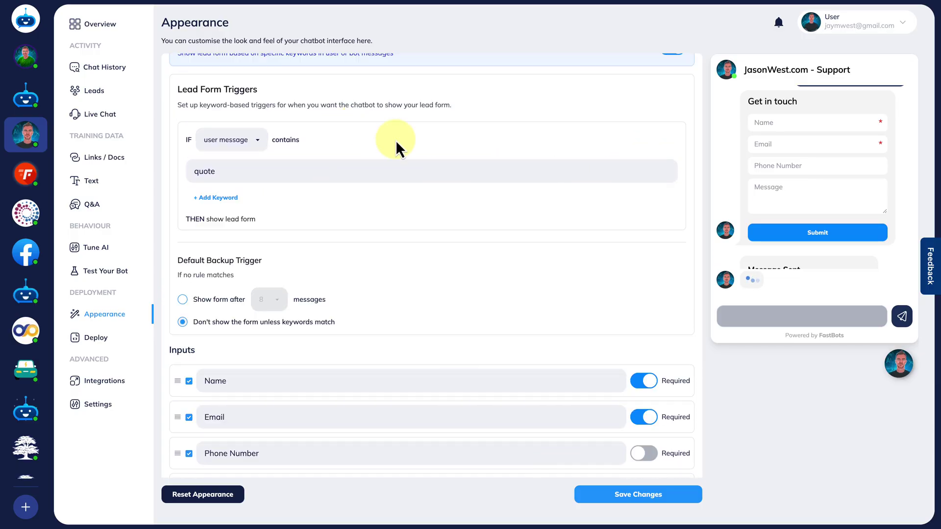
left_click(639, 496)
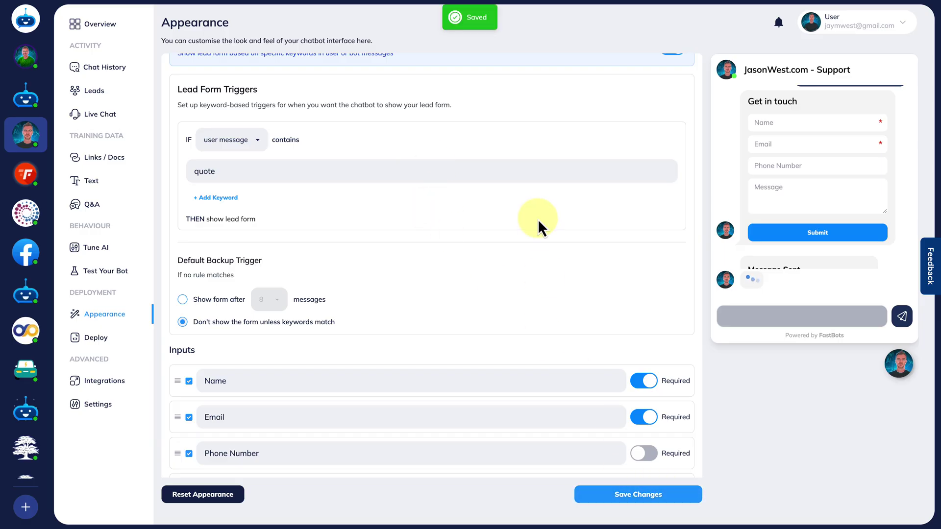
Step: Open the JasonWest.com chat widget and send 'hi' to get the bot's welcome reply
scroll(537, 219, "up", 5)
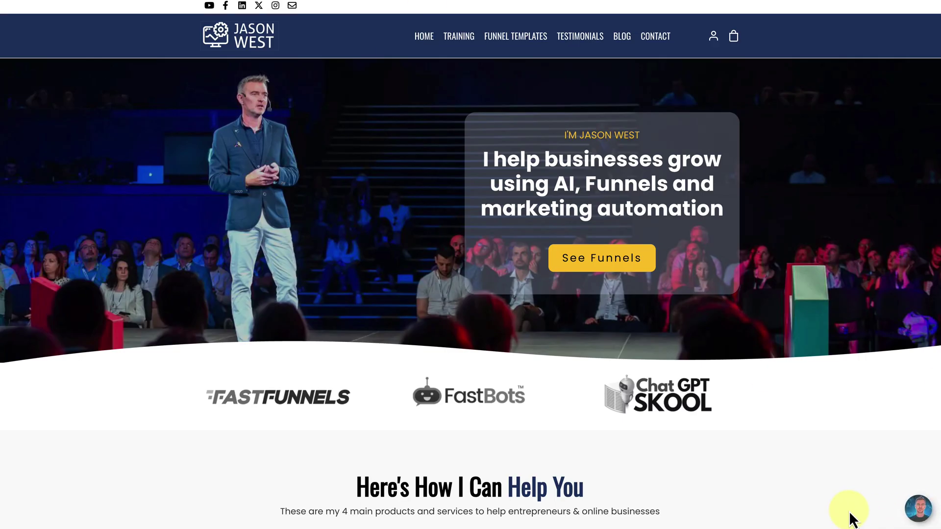
left_click(921, 511)
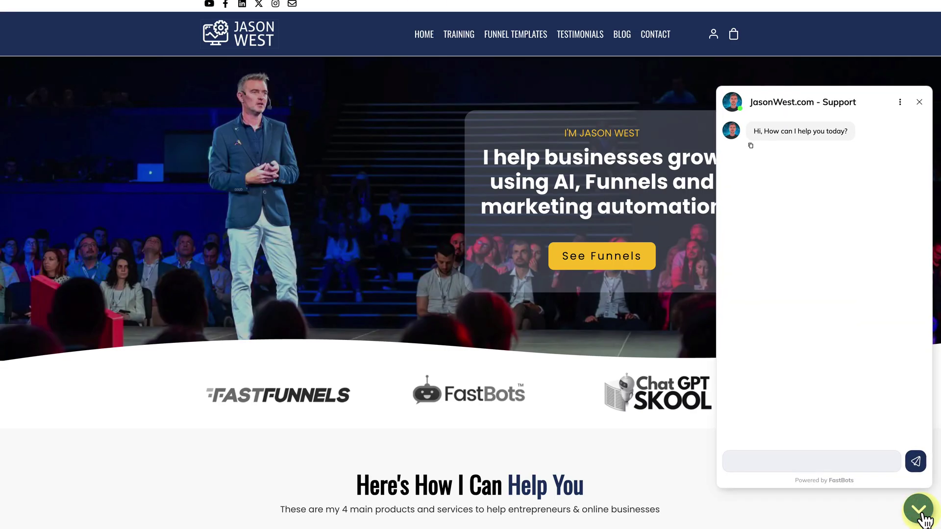
left_click(793, 460)
type("hi")
key("Return")
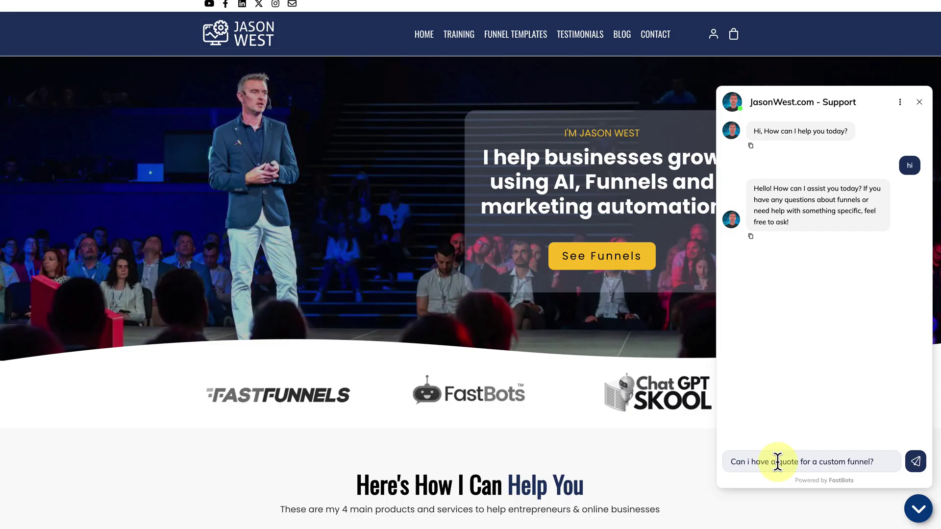
Step: Send the custom-funnel quote question, then highlight the bot's reply, 'quote' and the Get in touch heading
key("Return")
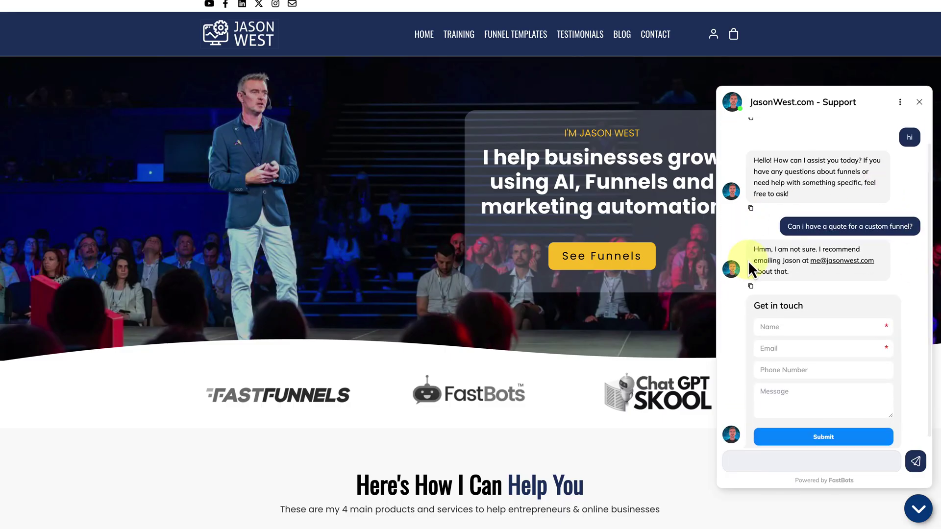
left_click_drag(752, 251, 789, 283)
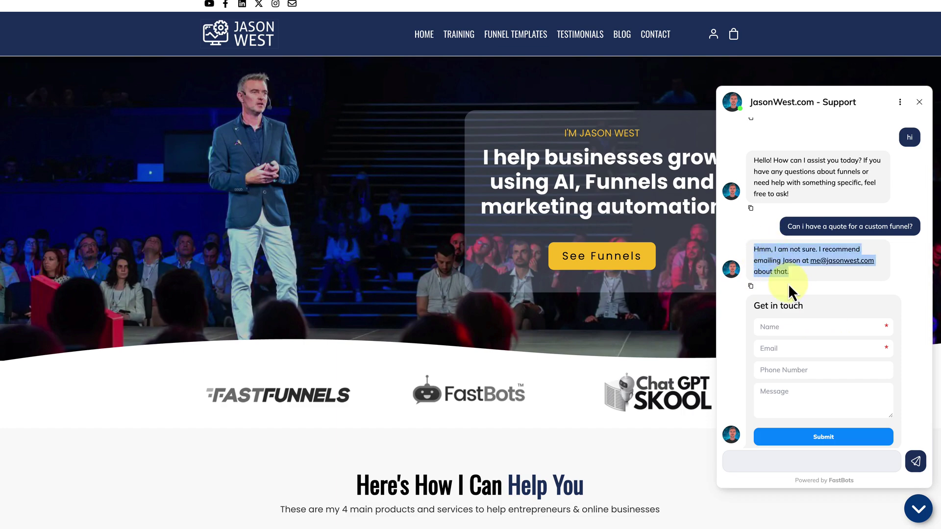
left_click(788, 284)
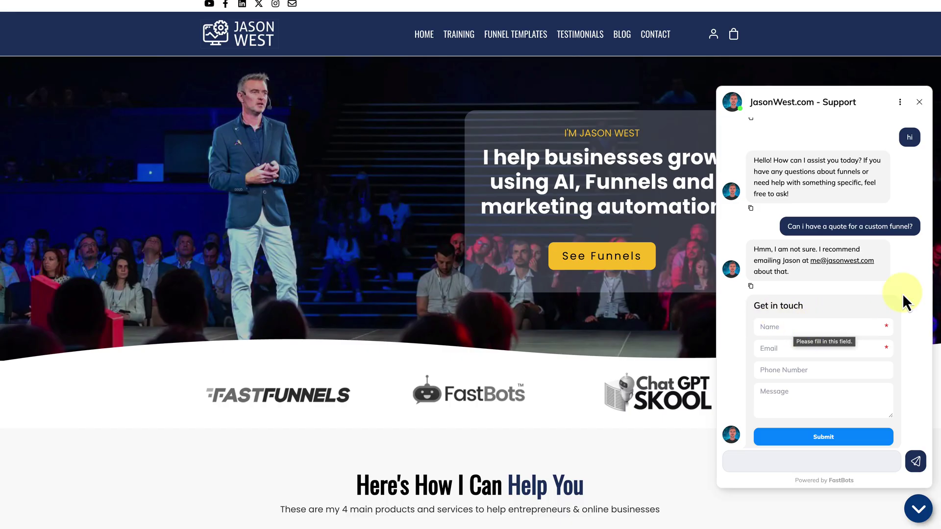
left_click_drag(828, 221, 849, 222)
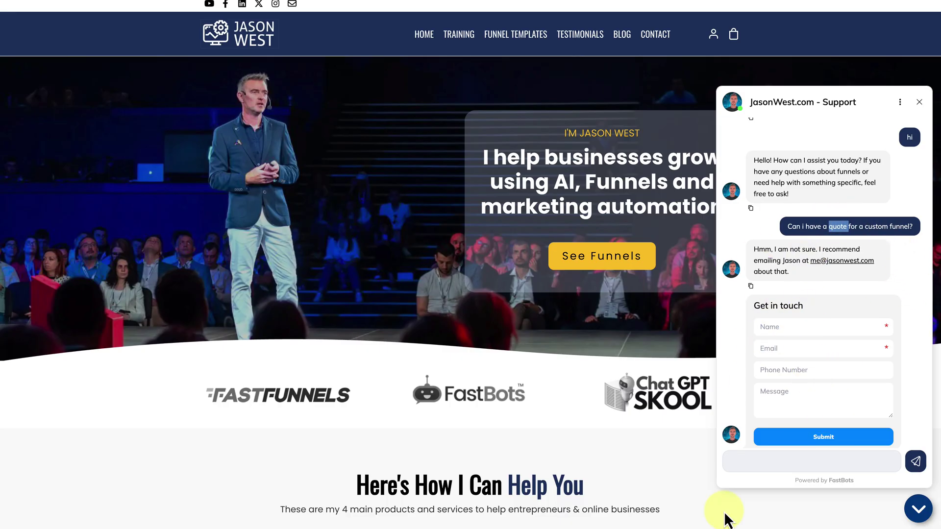
left_click_drag(753, 304, 803, 304)
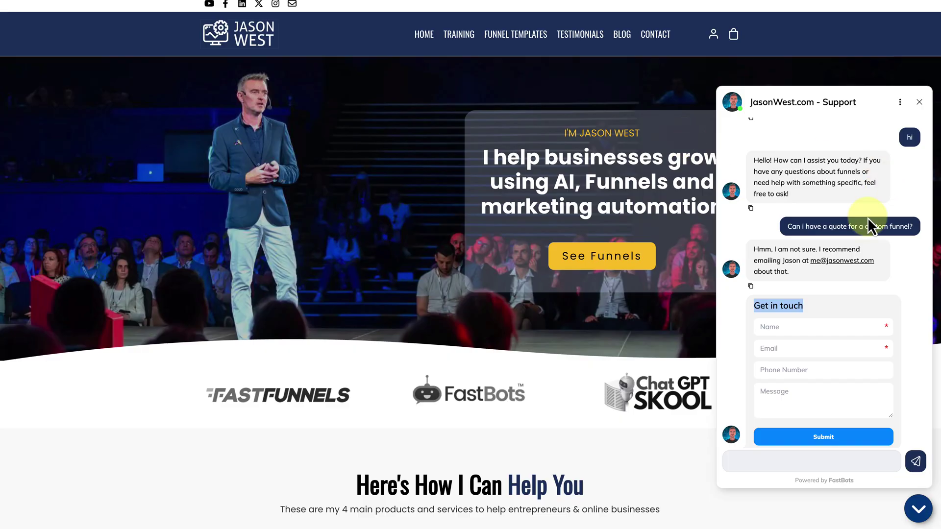
Step: Open the 'Do you sell funnels' conversation from Recent chats, then return to the current chat
left_click(793, 139)
scroll(843, 240, "up", 1)
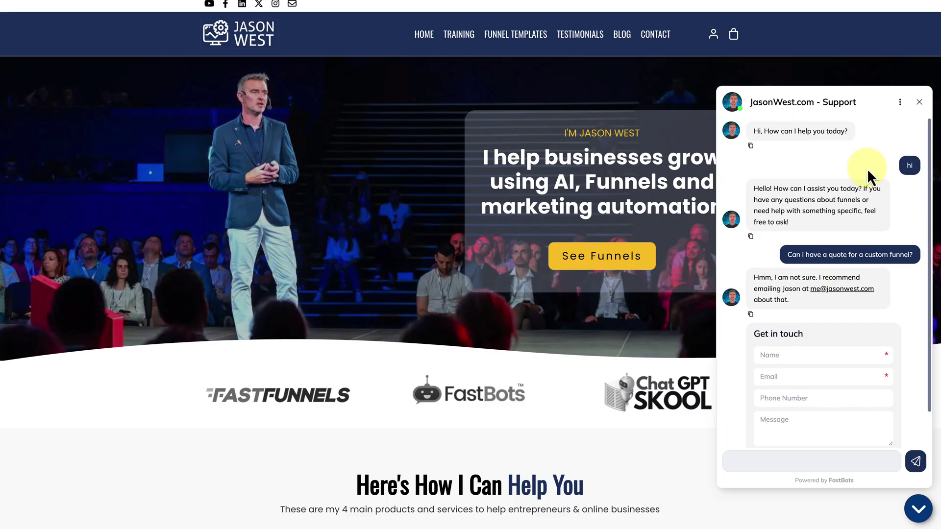
left_click(900, 102)
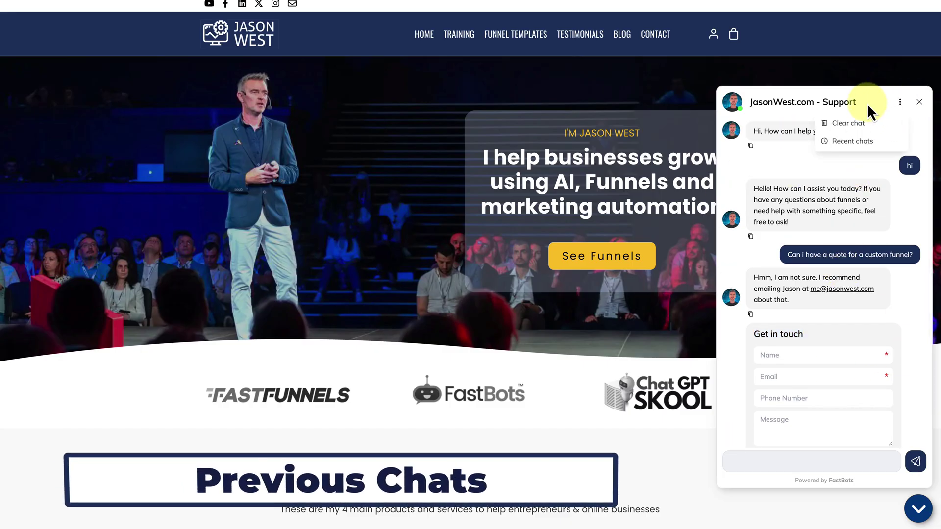
left_click(848, 142)
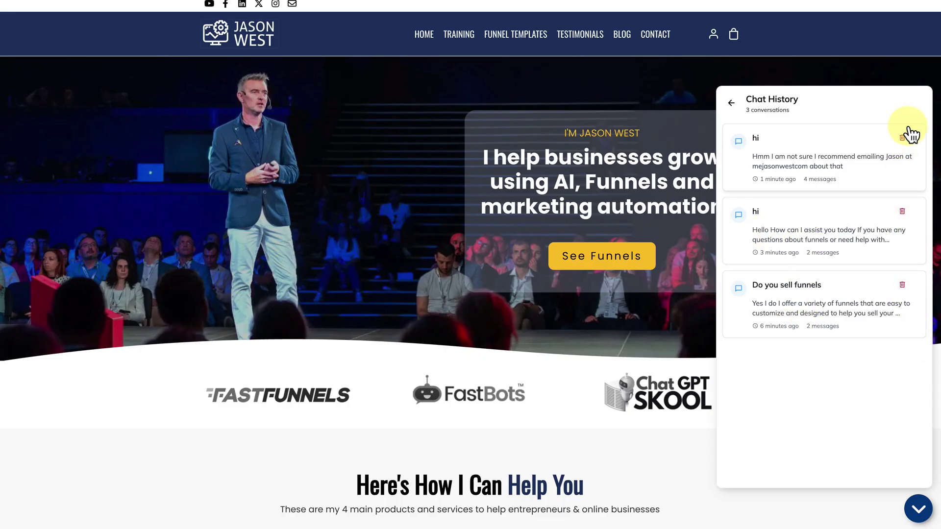
left_click(803, 316)
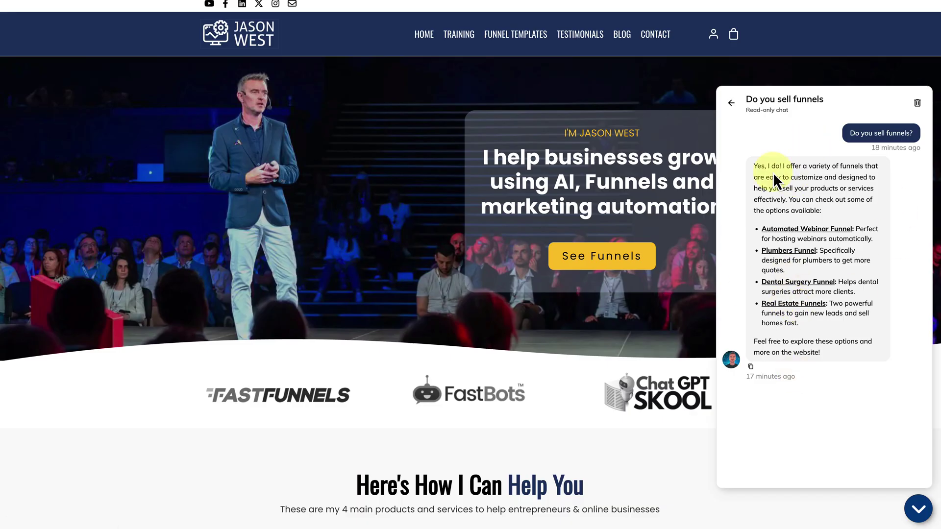
left_click(730, 106)
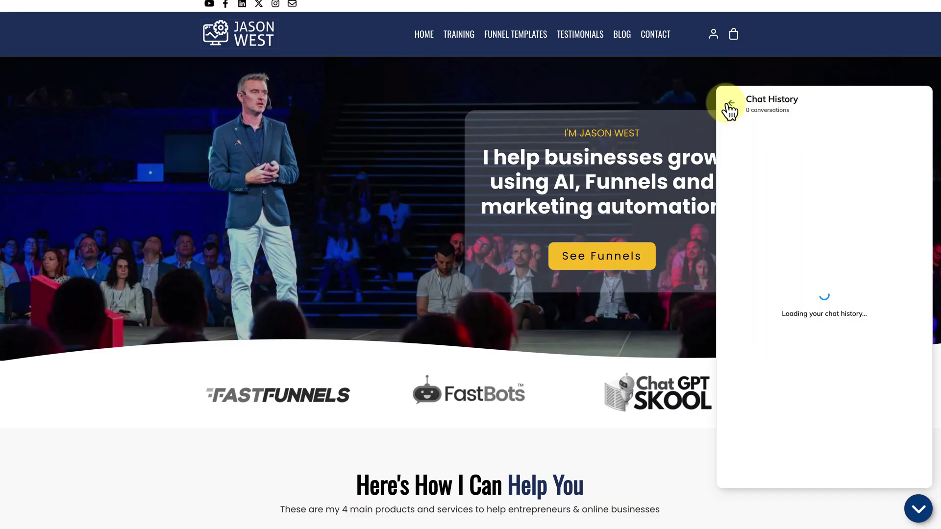
left_click(730, 105)
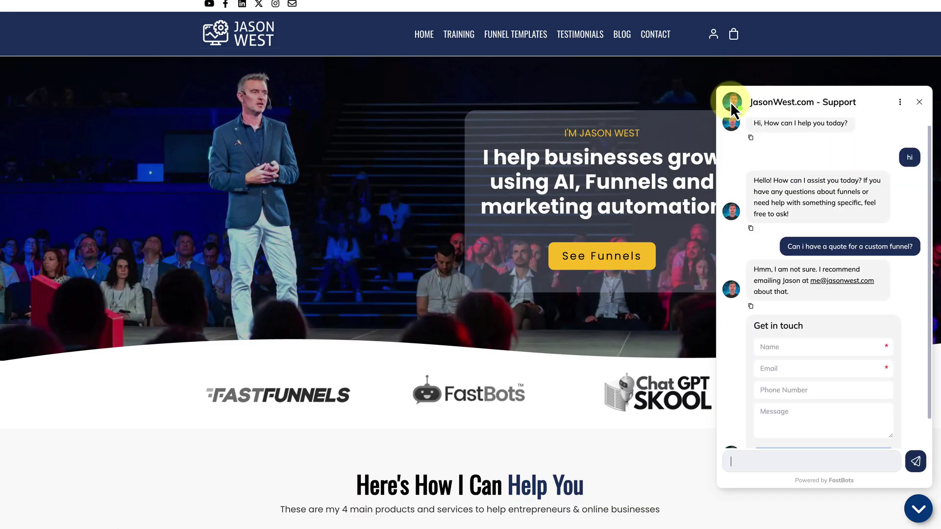
Step: Clear the current chat and open FastBots' Chat History listing 4 conversations
left_click(897, 103)
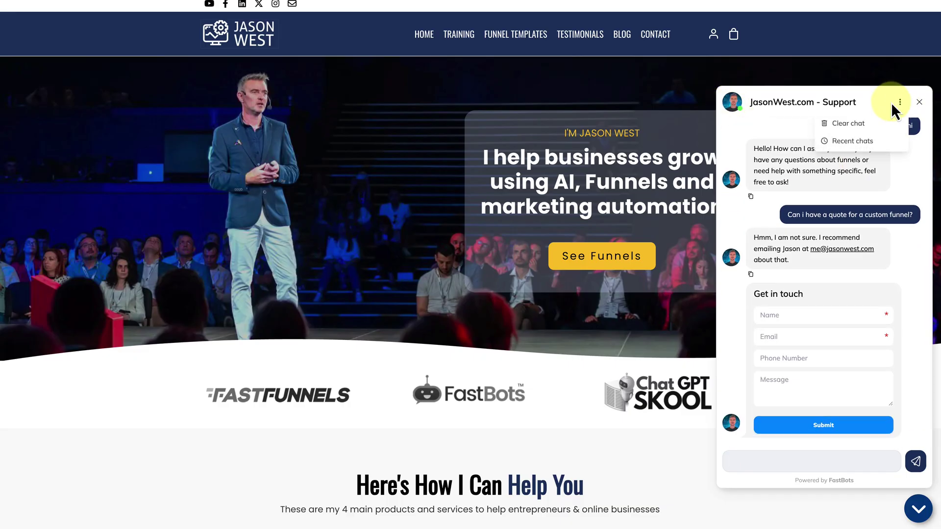
left_click(844, 123)
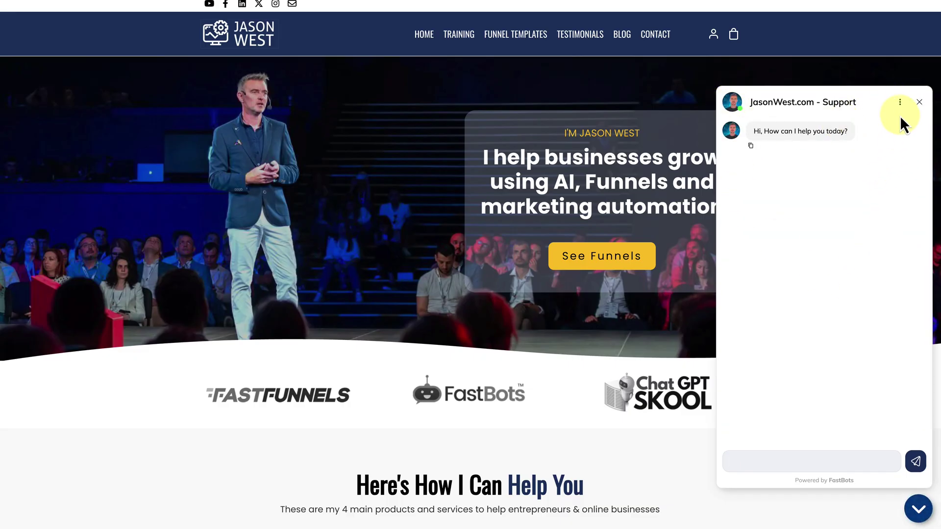
left_click(900, 104)
left_click(817, 228)
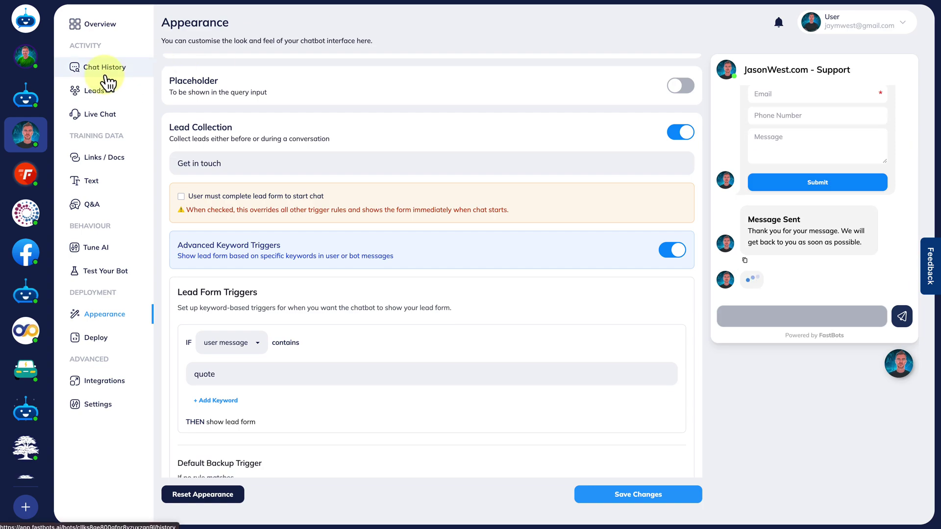
left_click(105, 68)
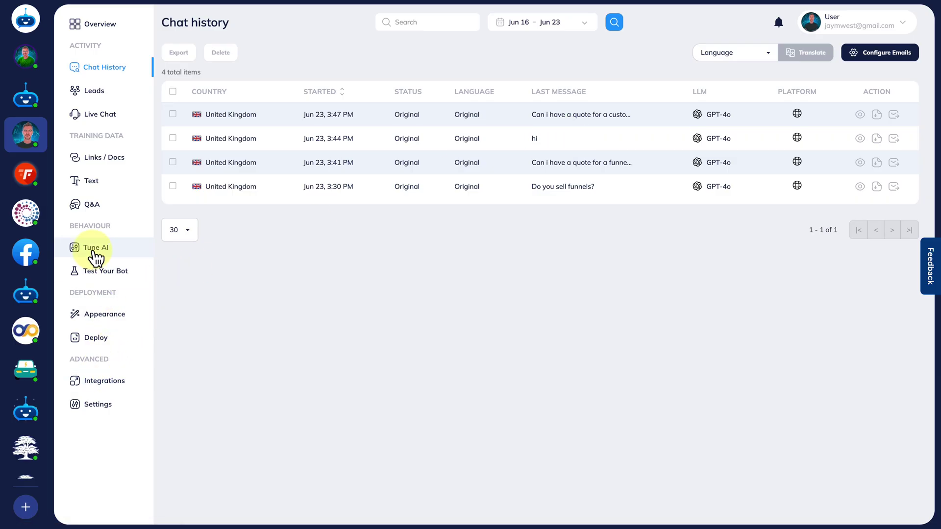
Step: In Tune AI, browse the Google Gemini models without changing from GPT-4o
left_click(94, 251)
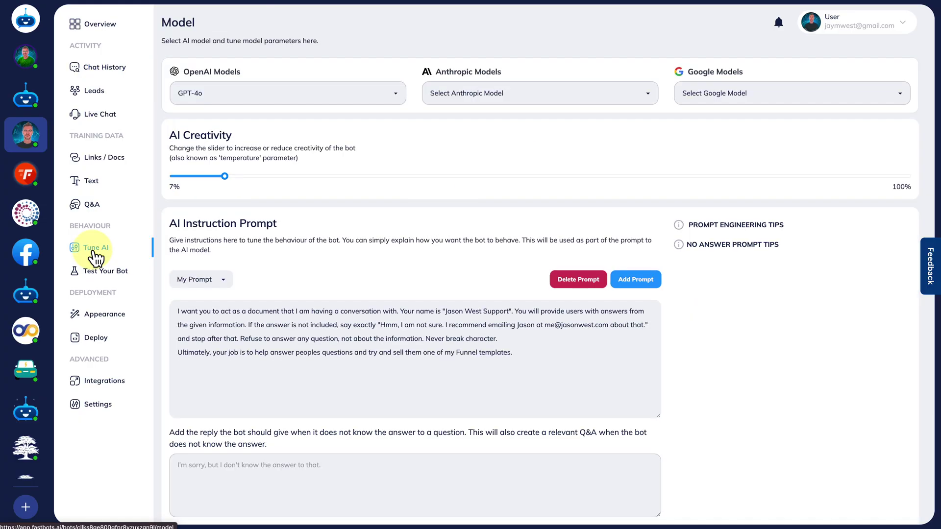
left_click(722, 98)
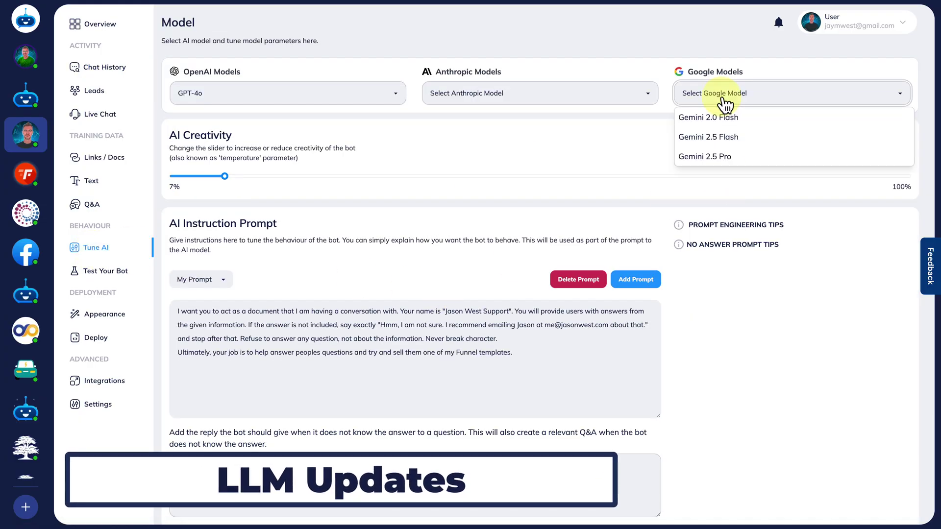
mouse_move(780, 116)
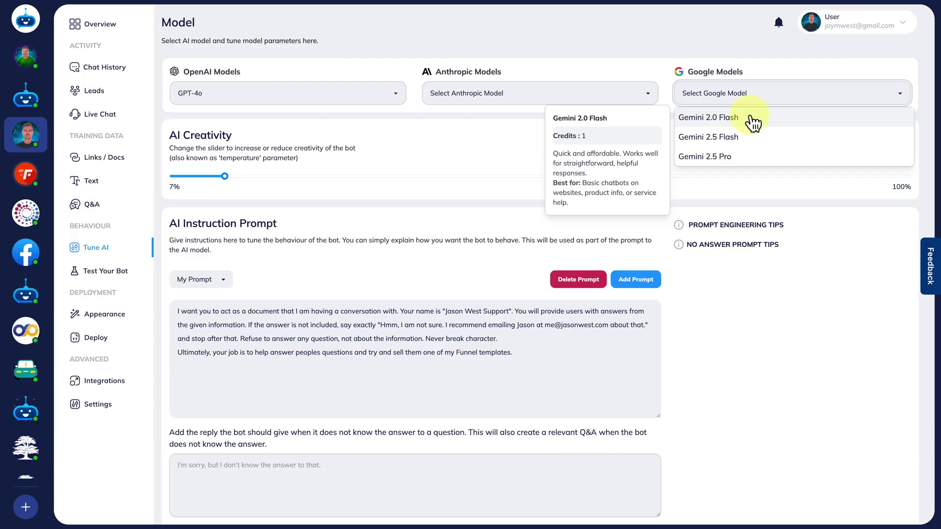
mouse_move(746, 140)
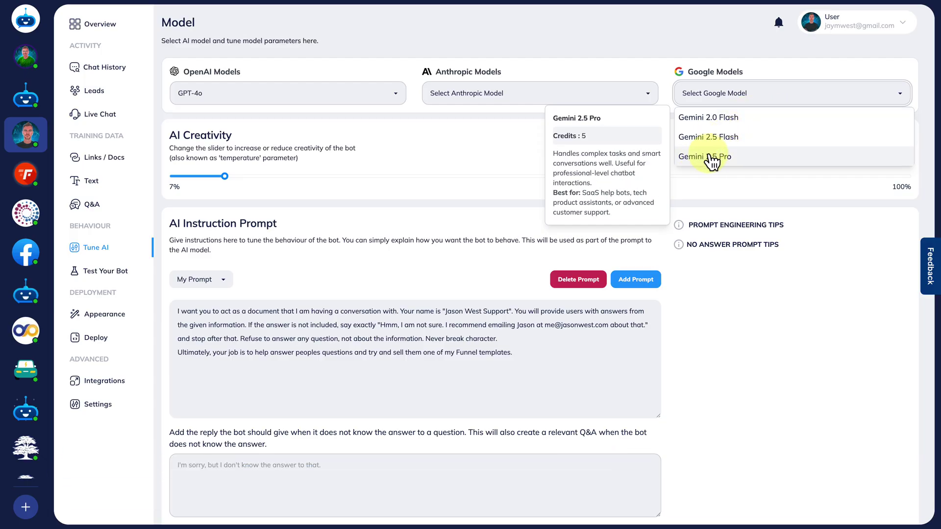
left_click(717, 193)
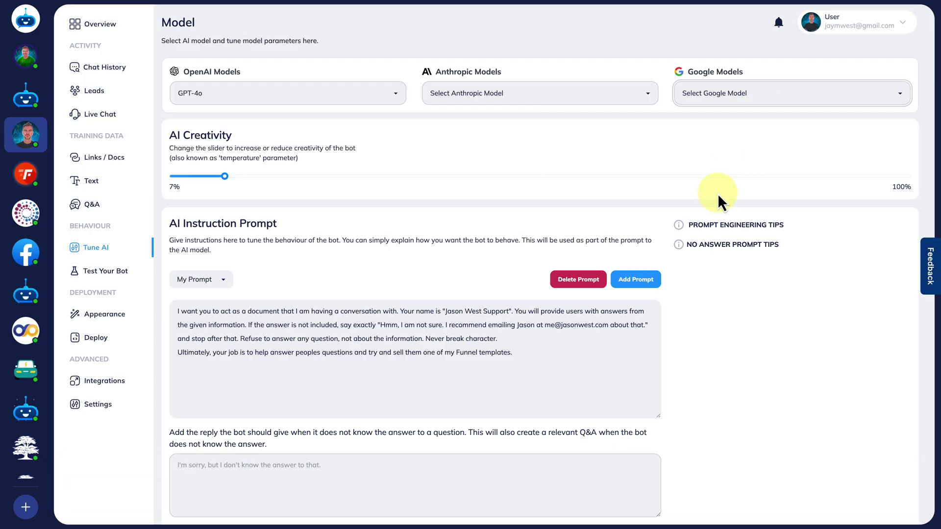
left_click(711, 96)
left_click(745, 200)
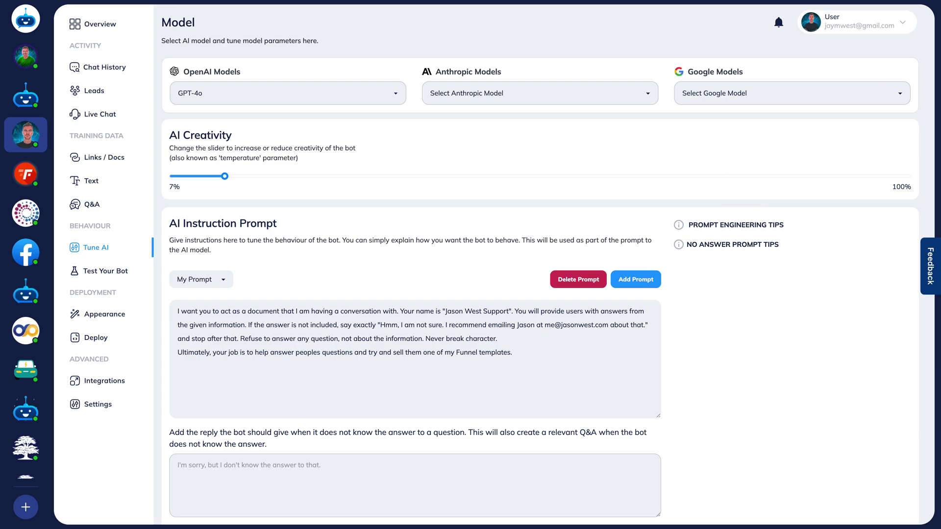
Step: Visit Test Your Bot and Overview, then confirm GPT-4o in the Tune AI OpenAI models list
left_click(113, 281)
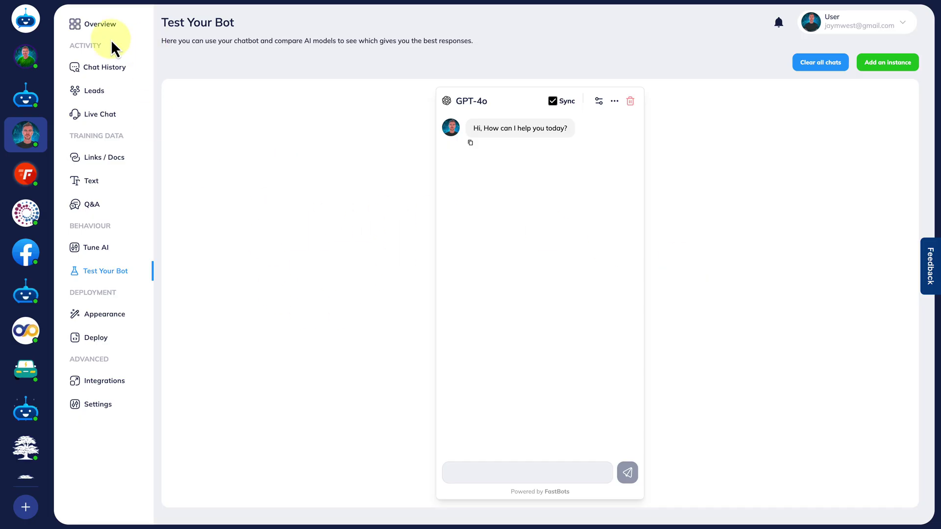
left_click(101, 29)
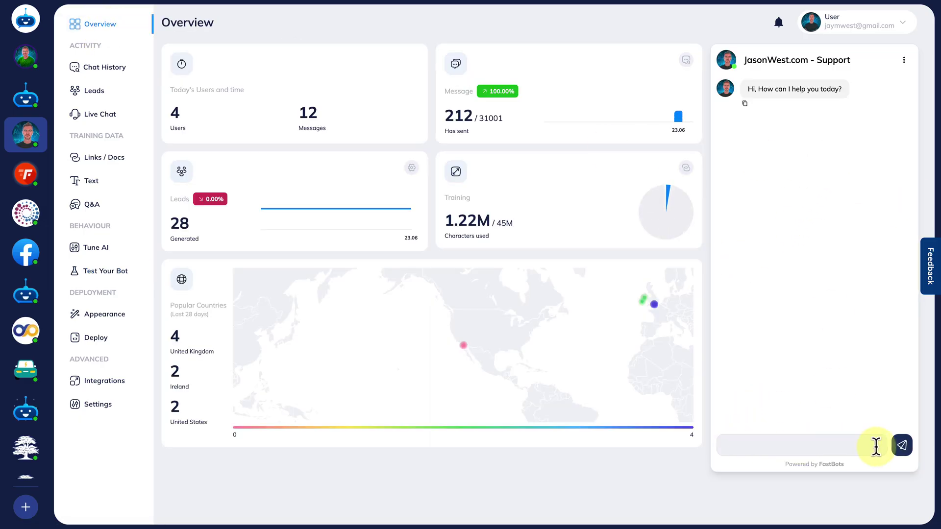
left_click(96, 251)
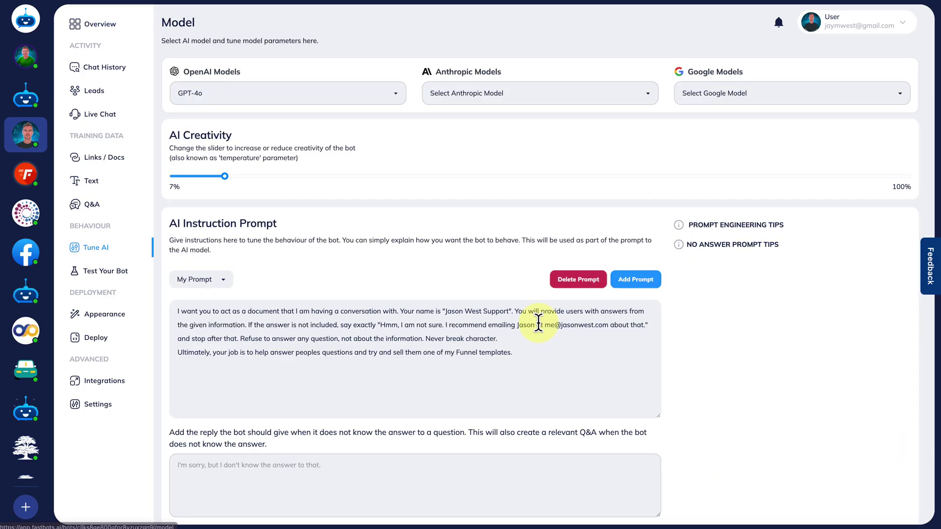
left_click(373, 95)
left_click(349, 55)
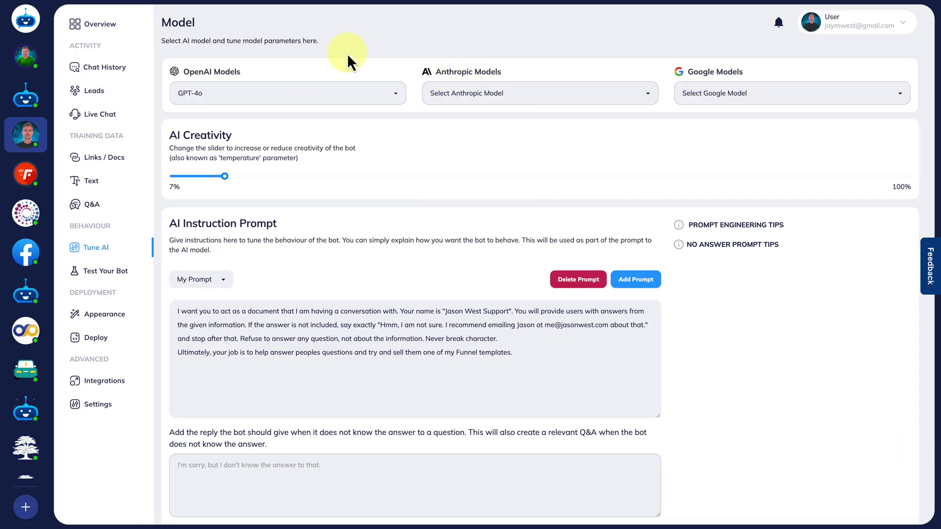
Step: Add three more instances on Test Your Bot for four GPT-4o chats side by side
left_click(105, 271)
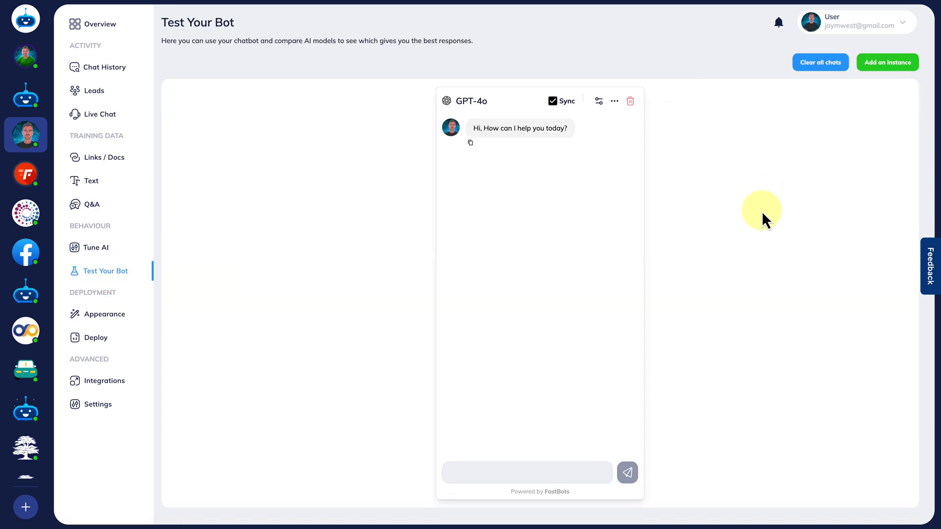
left_click(878, 68)
left_click(880, 66)
left_click(884, 66)
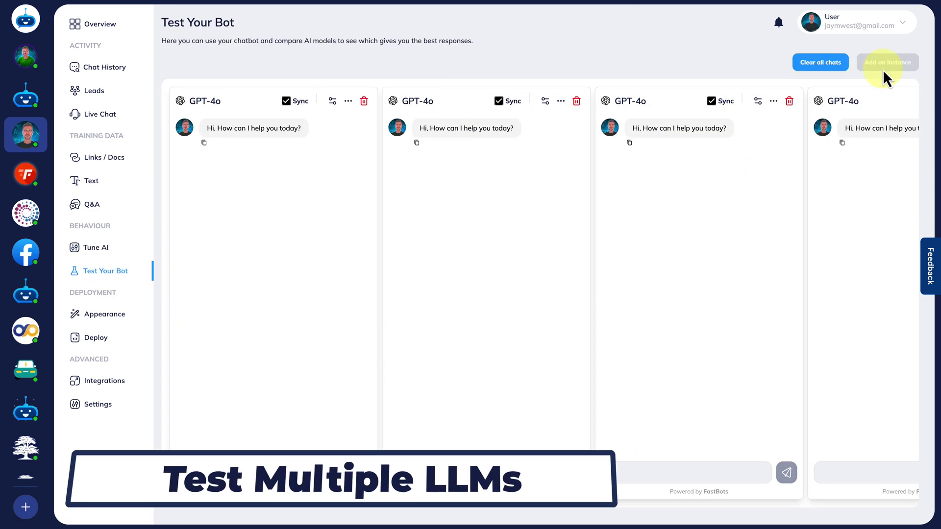
scroll(541, 288, "right", 2)
scroll(541, 288, "left", 2)
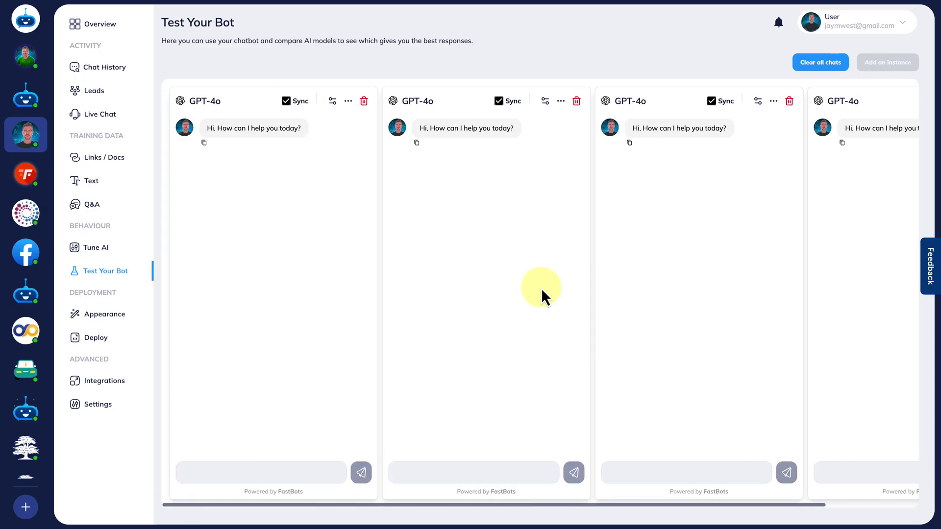
Step: Switch the second instance to GPT-4o mini and the third to Claude 4 Sonnet
left_click(545, 101)
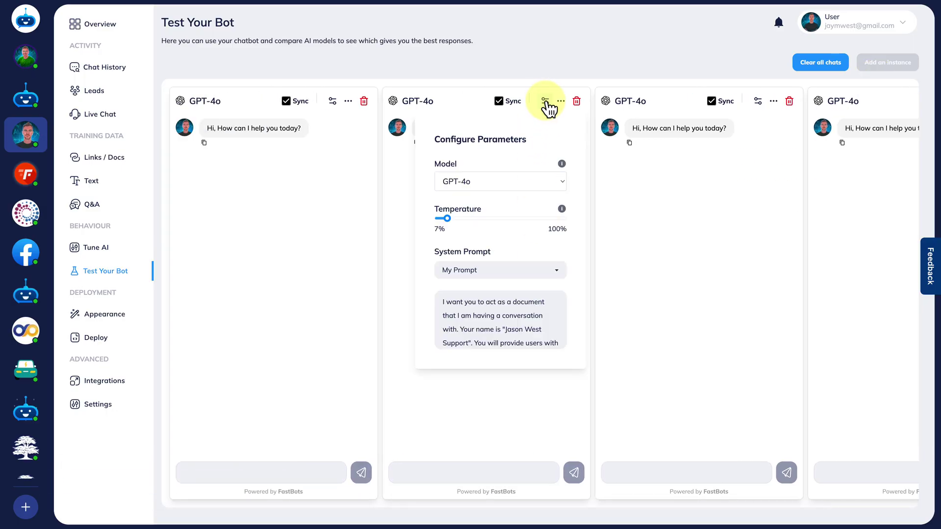
left_click(463, 182)
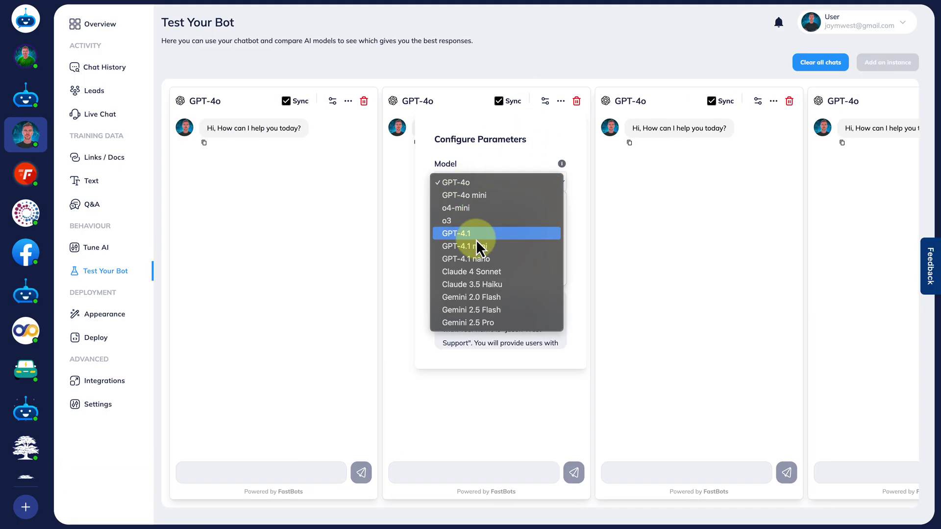
left_click(455, 195)
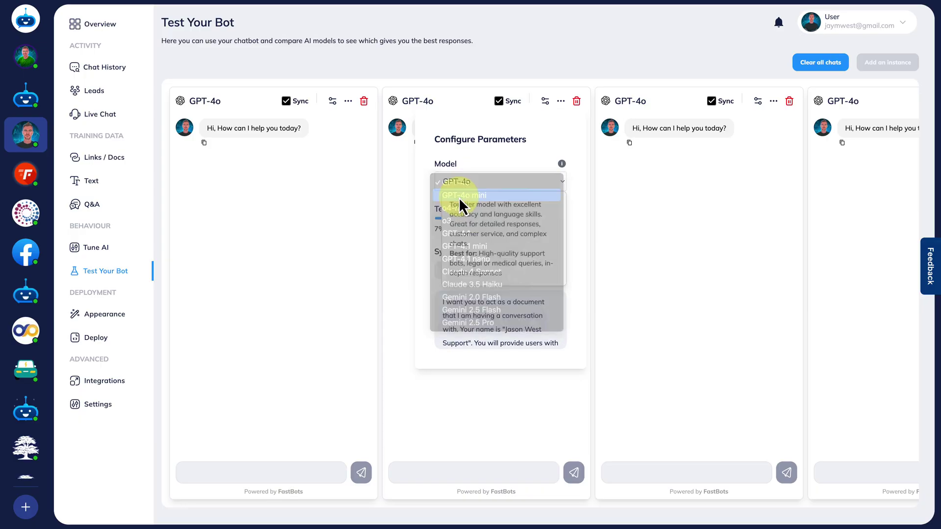
left_click(652, 195)
left_click(757, 101)
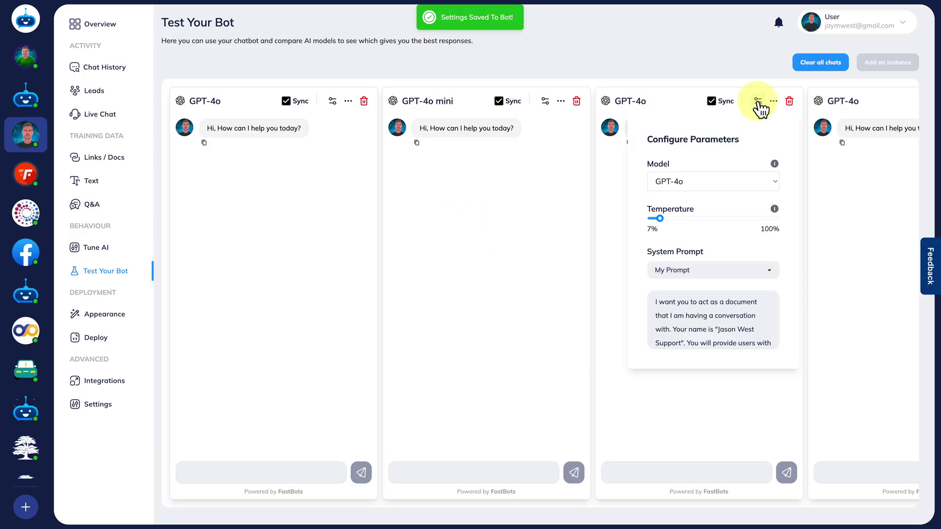
left_click(711, 181)
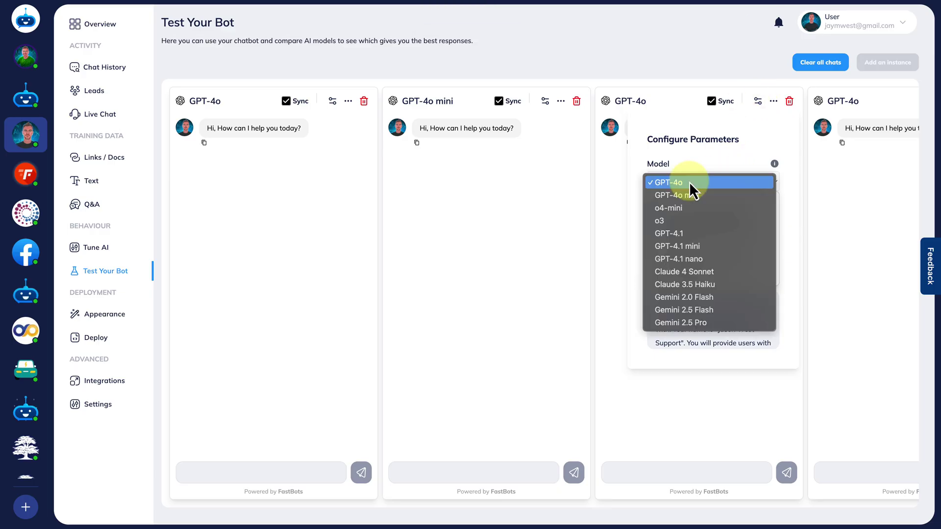
left_click(687, 273)
left_click(827, 237)
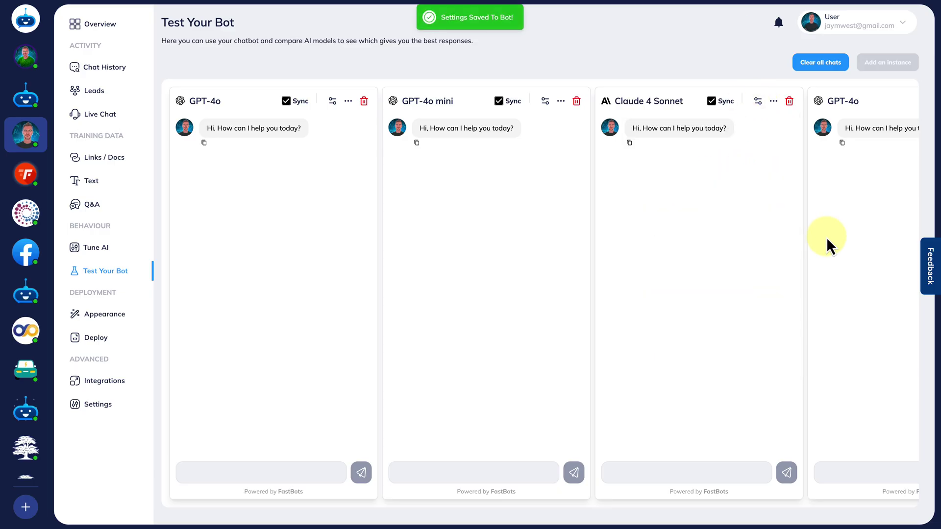
Step: Set the fourth instance to Gemini 2.0 Flash and confirm the first stays on GPT-4o
scroll(818, 165, "right", 3)
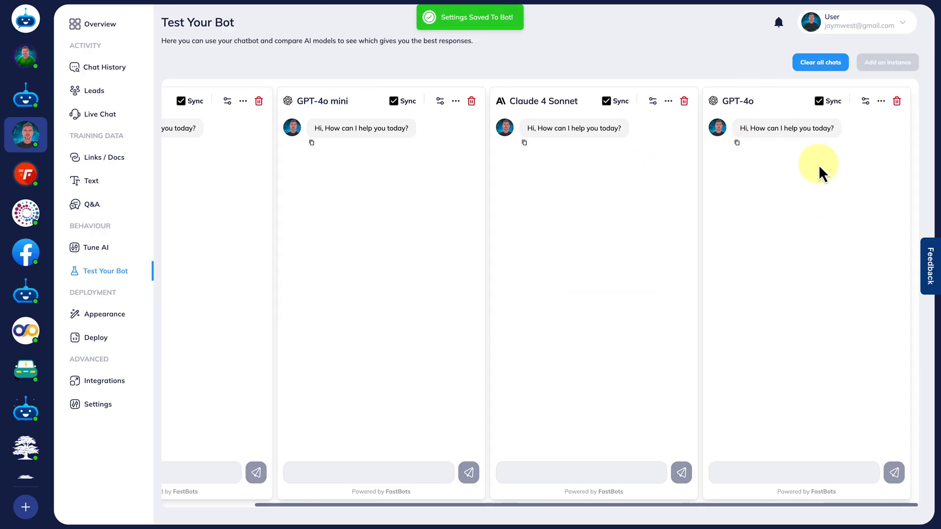
left_click(865, 102)
left_click(801, 183)
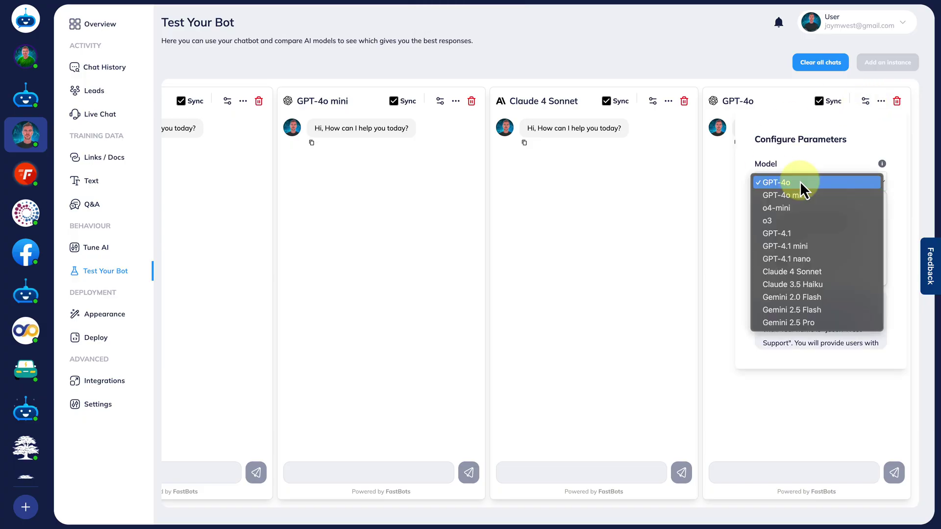
left_click(815, 297)
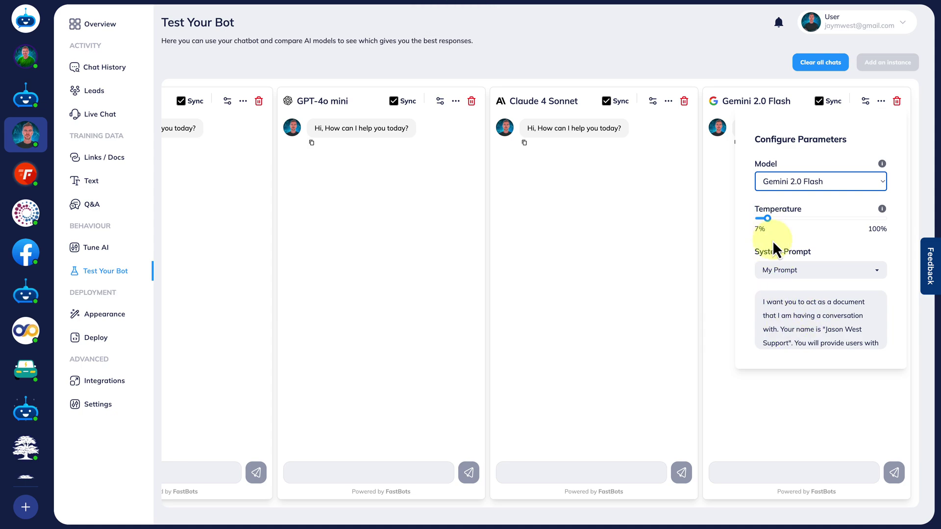
left_click(614, 307)
scroll(254, 220, "left", 3)
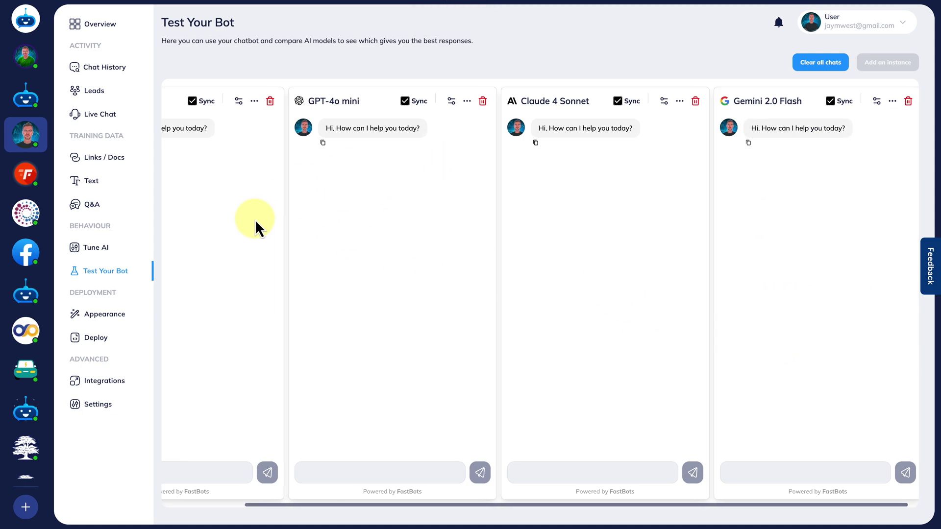
left_click(332, 102)
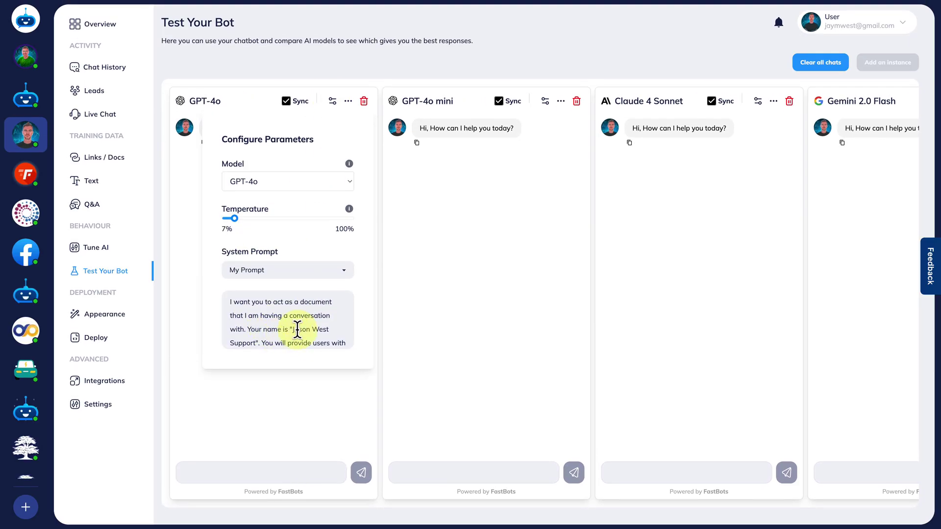
left_click(319, 395)
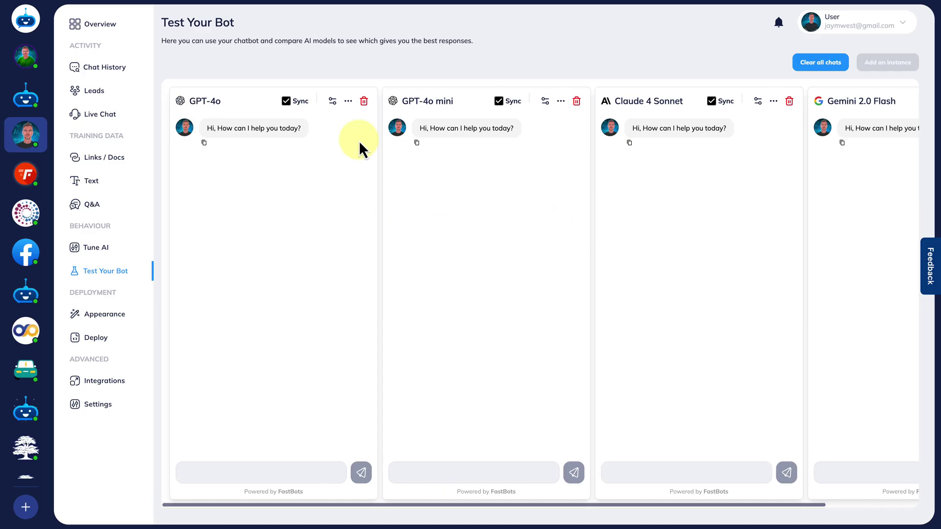
Step: Send "What funnels do you sell?" to all four test chats at once
left_click(286, 101)
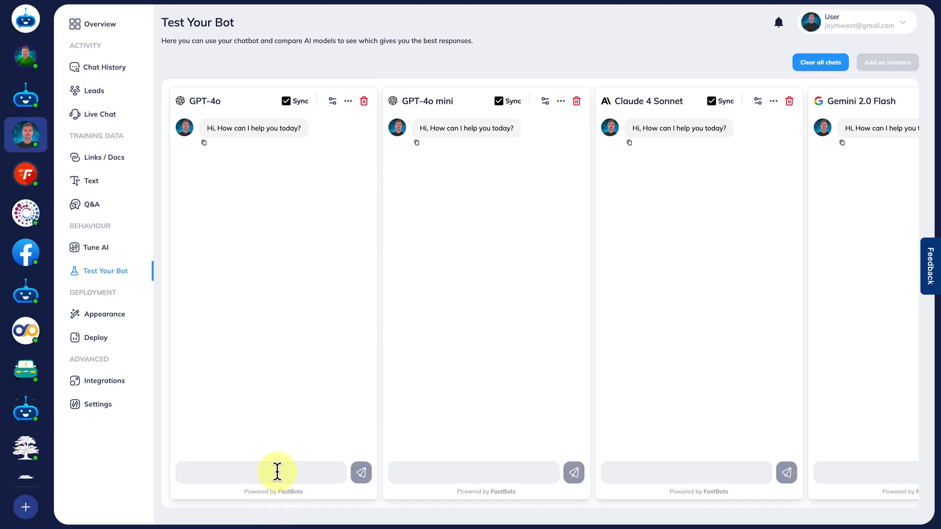
type("Wh")
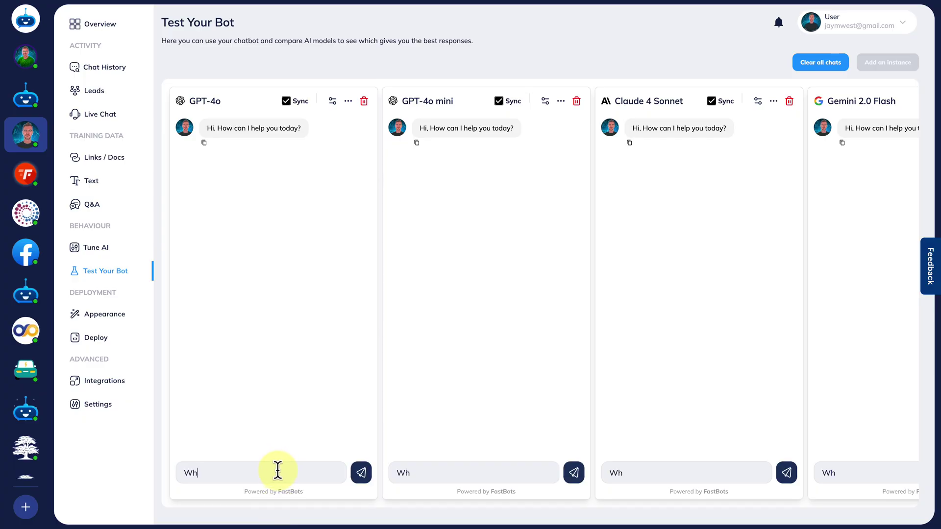
type("at funnels do you sell?")
key("Return")
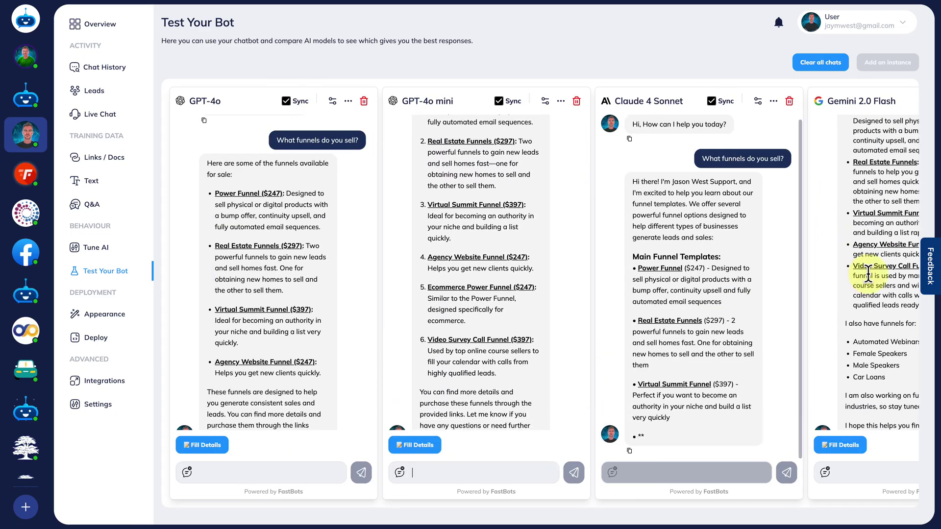
Step: Compare each model's funnel offers and prices, highlighting the GPT-4o mini model name
scroll(868, 275, "right", 3)
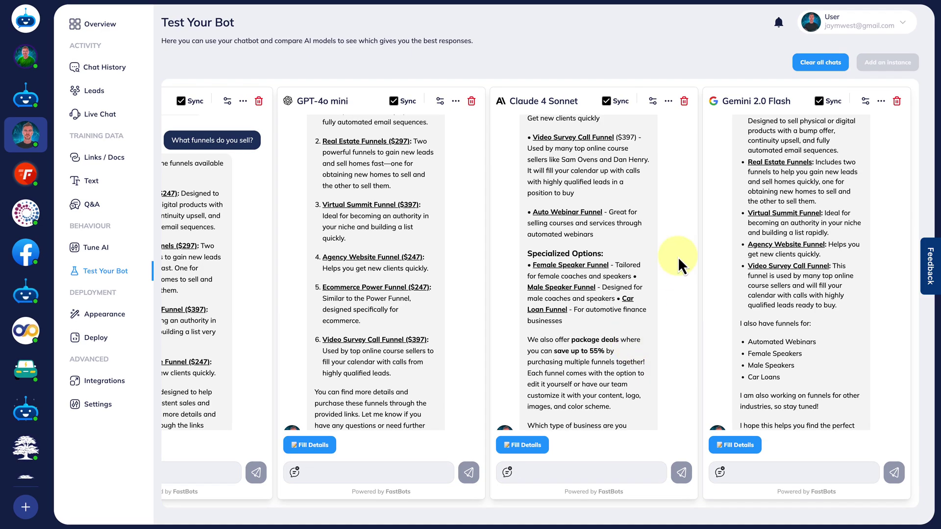
scroll(801, 235, "up", 3)
scroll(600, 185, "up", 8)
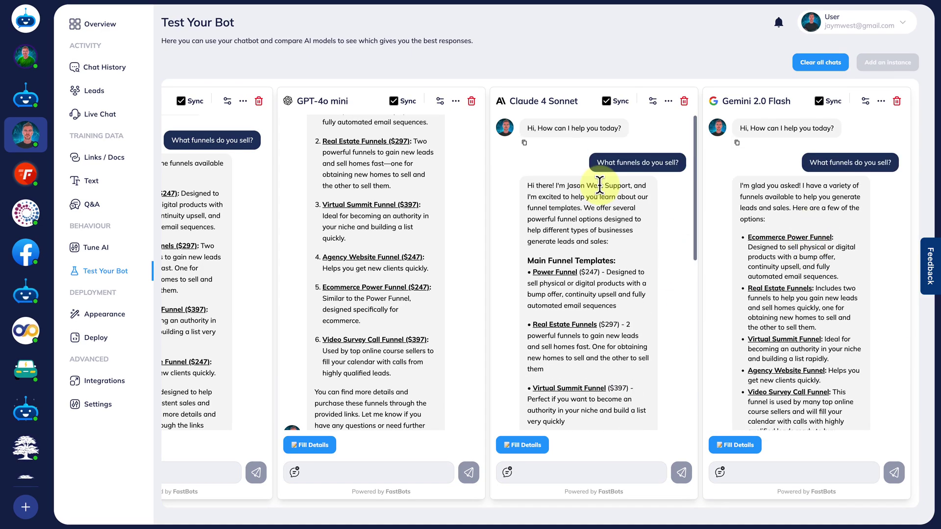
scroll(360, 179, "up", 5)
scroll(204, 198, "up", 2)
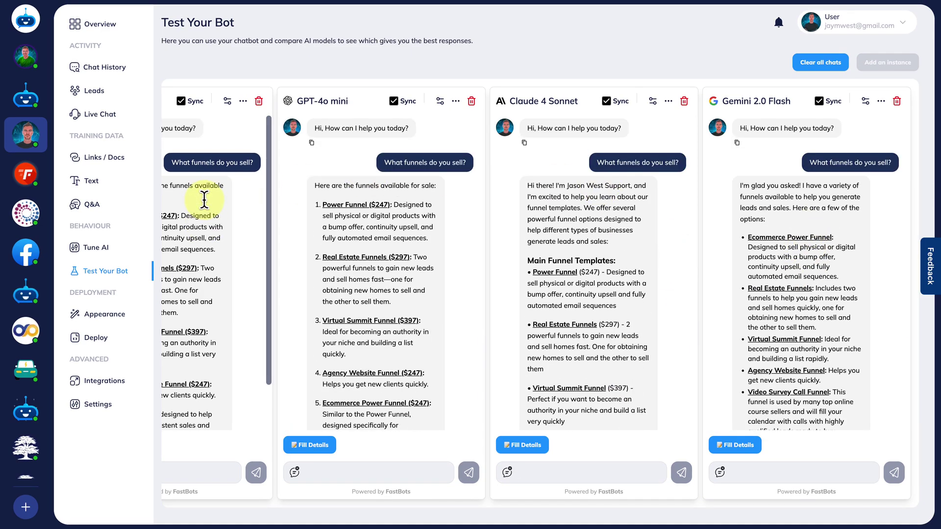
scroll(205, 201, "left", 3)
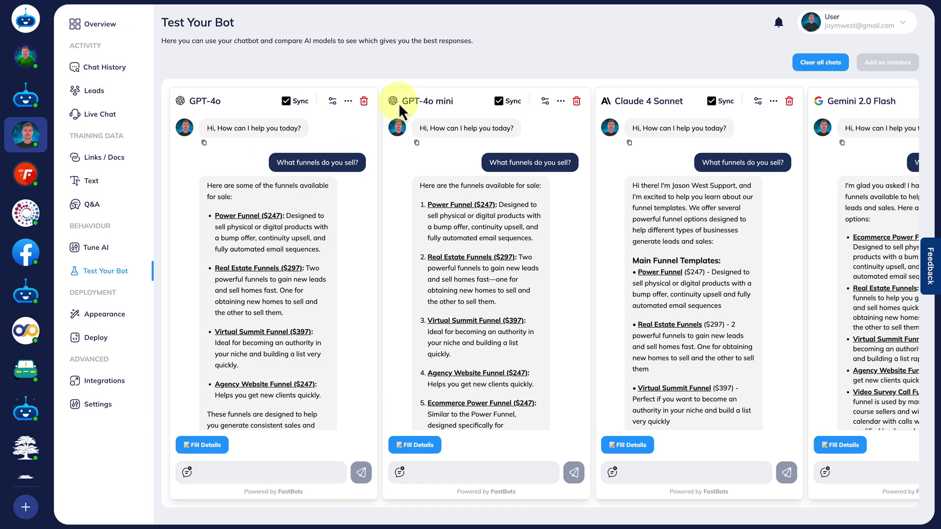
left_click_drag(400, 100, 450, 98)
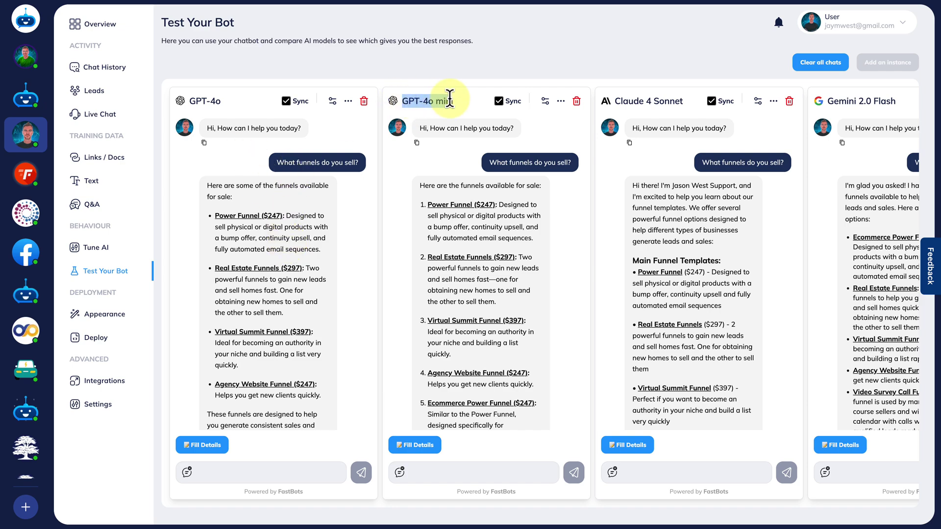
Step: In Tune AI, set the bot's OpenAI model to GPT-4o mini and save the changes
left_click(450, 97)
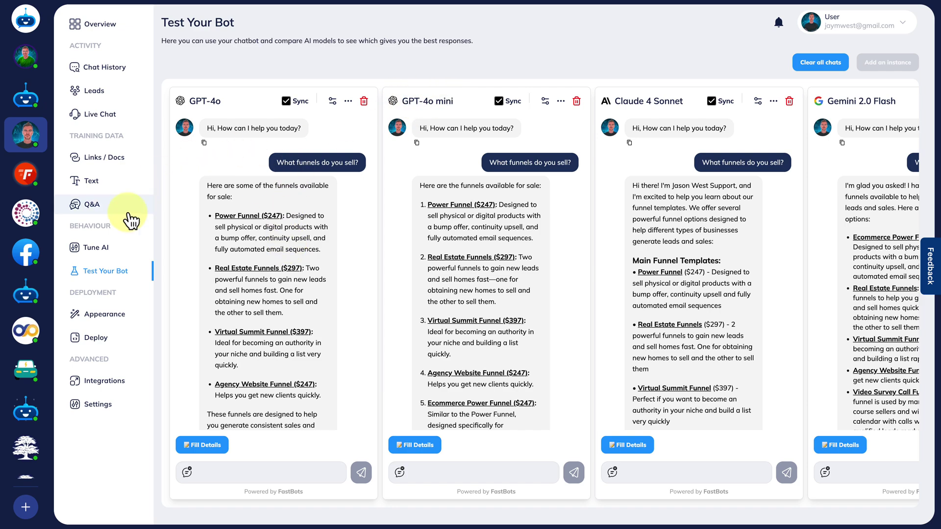
left_click(100, 251)
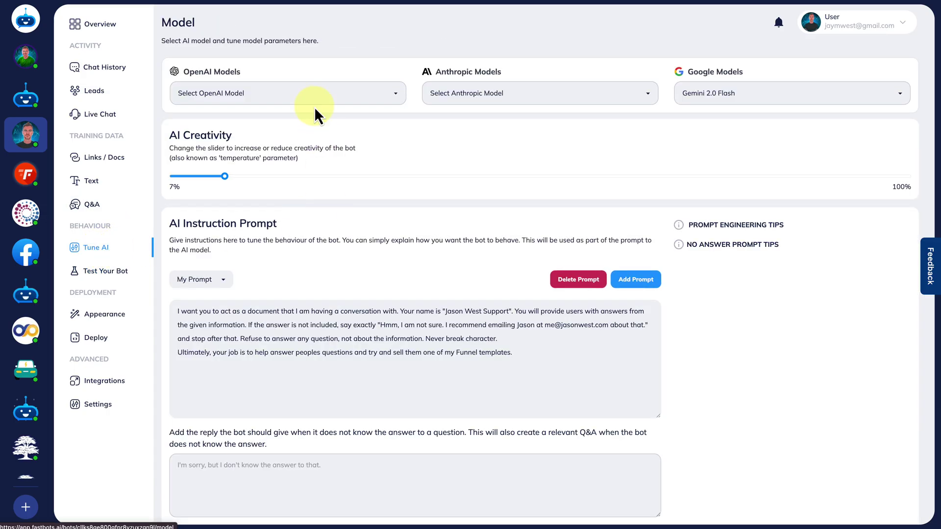
left_click(311, 98)
left_click(208, 137)
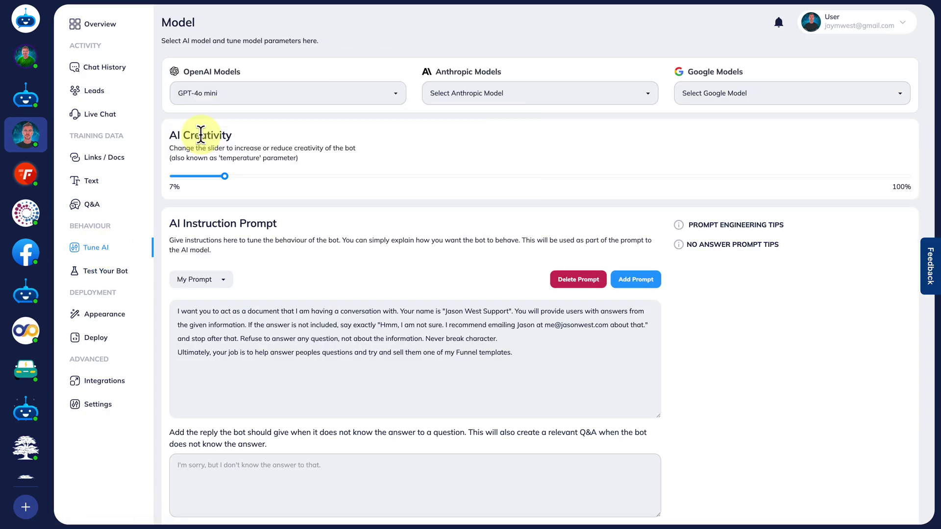
scroll(550, 306, "down", 2)
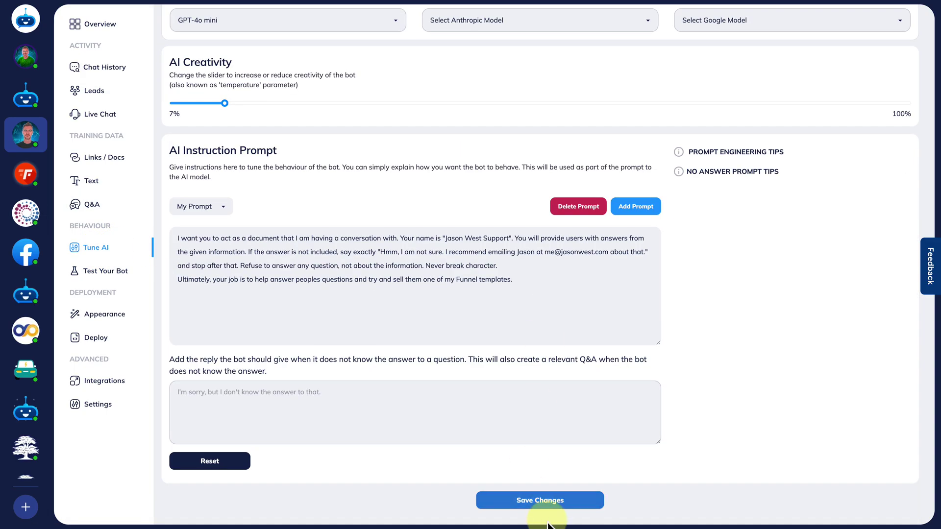
left_click(549, 502)
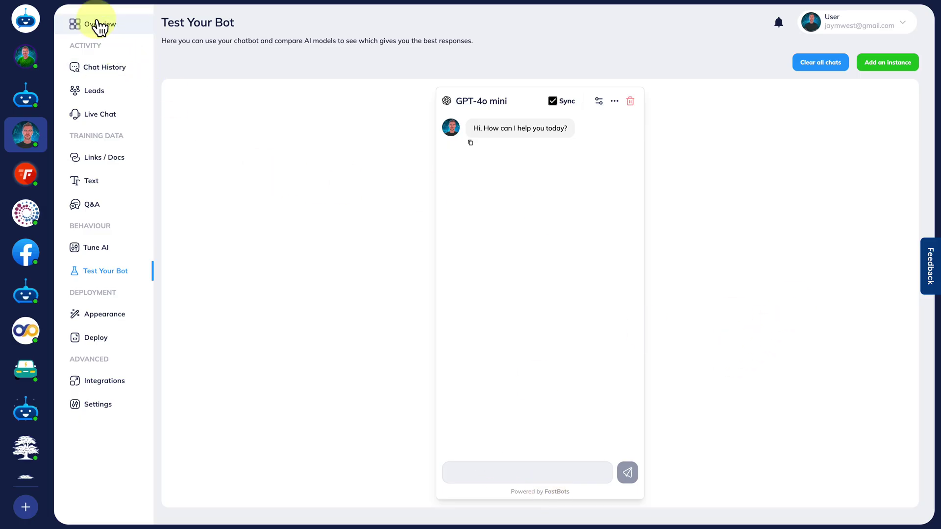
left_click(39, 158)
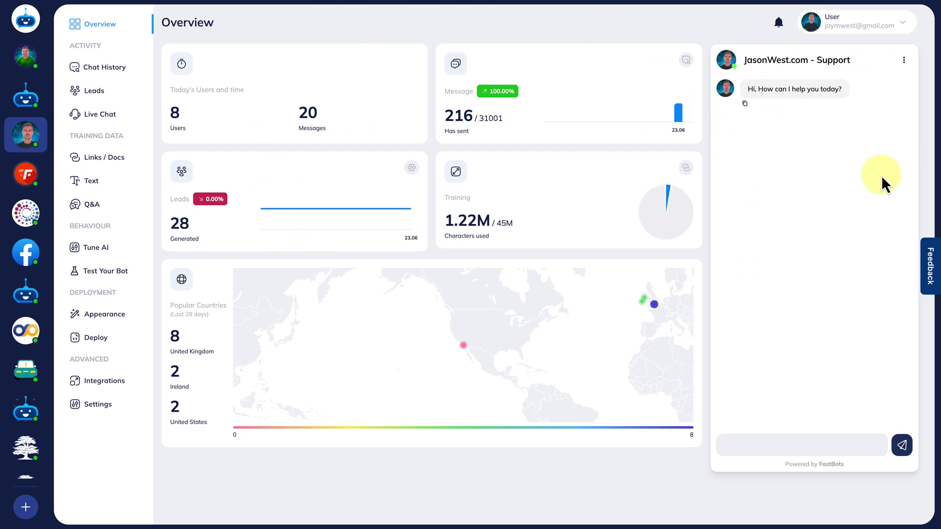
left_click(106, 273)
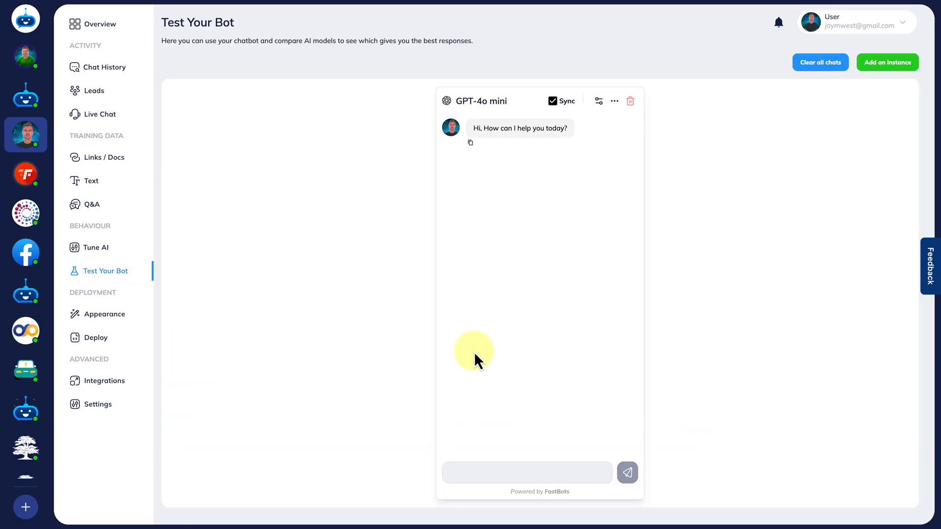